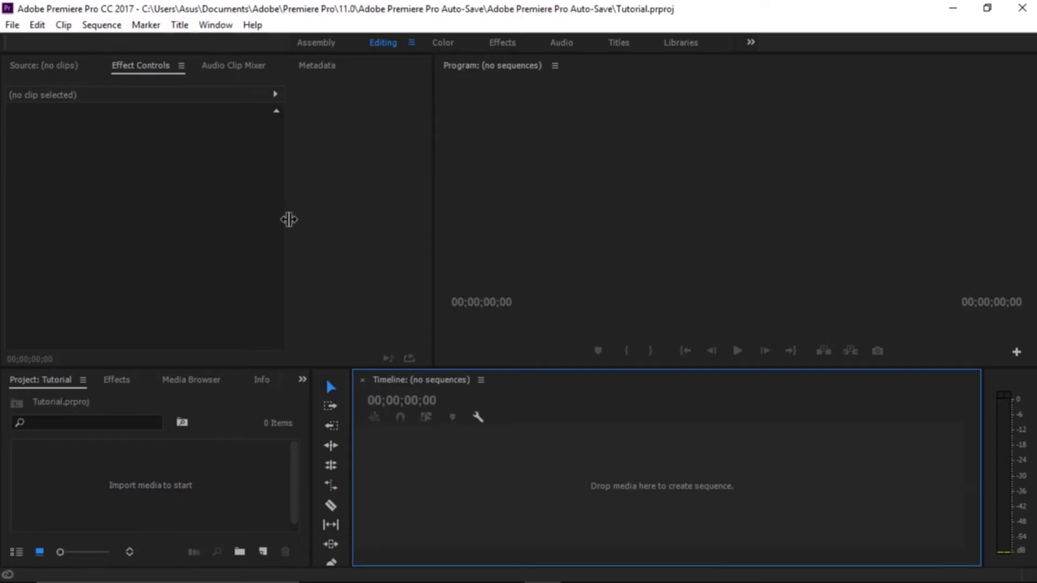
Create a new sequence from the Digital SLR preset DSLR 1080p24.
{"action": "left_click", "coordinate": [263, 552]}
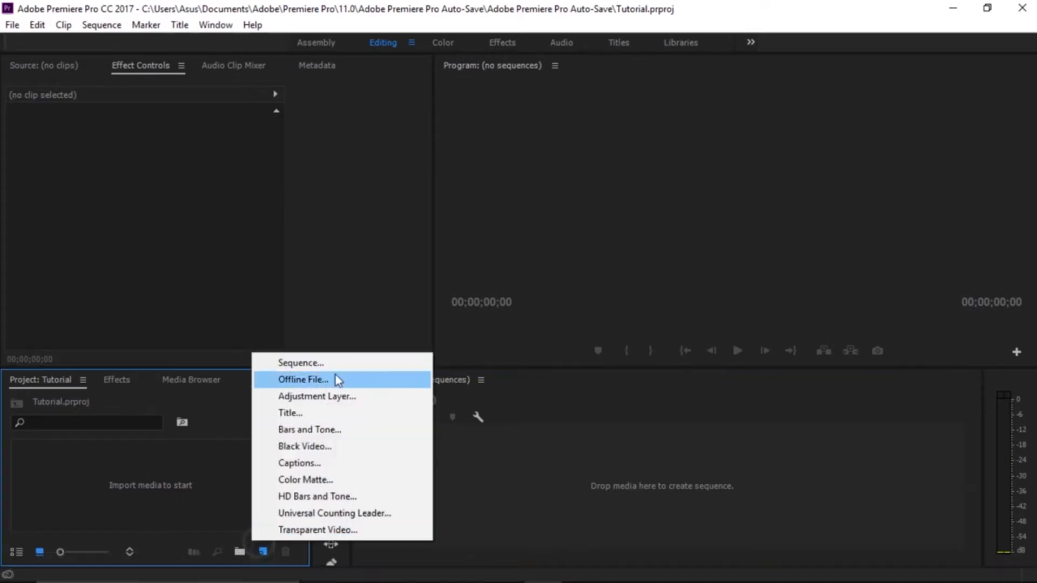
{"action": "left_click", "coordinate": [342, 358]}
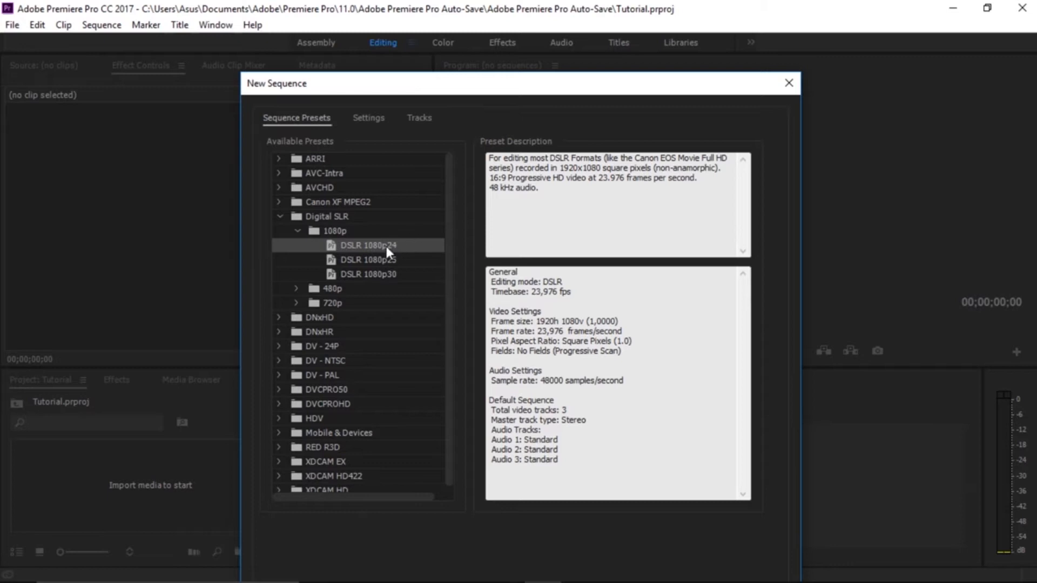
{"action": "double_click", "coordinate": [385, 244]}
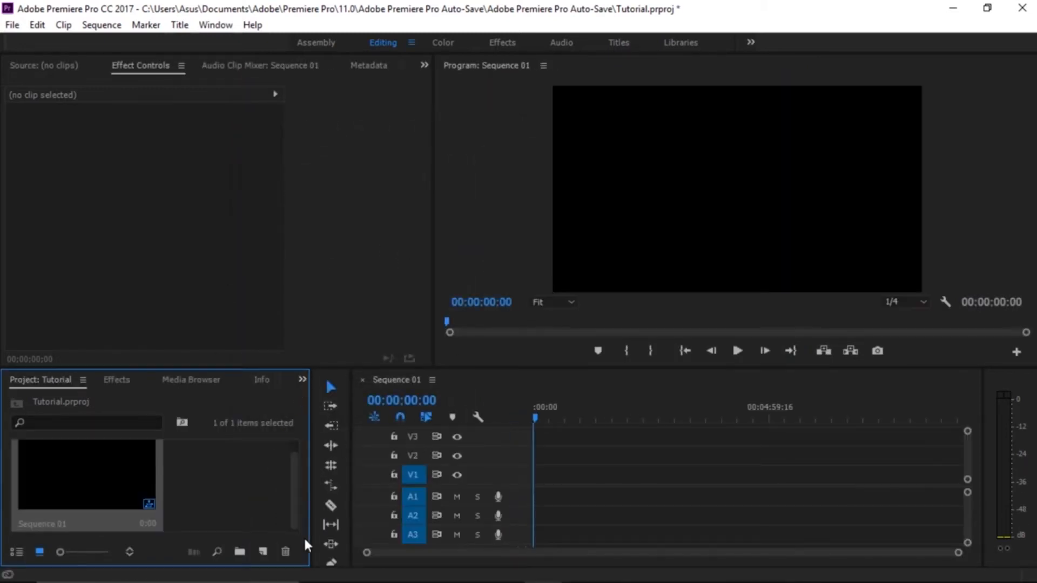
Import VID_20180911_145142.mp4 and VID_20180917_154210.mp4 from the TUTOR folder in Downloads into the project.
{"action": "mouse_move", "coordinate": [394, 569]}
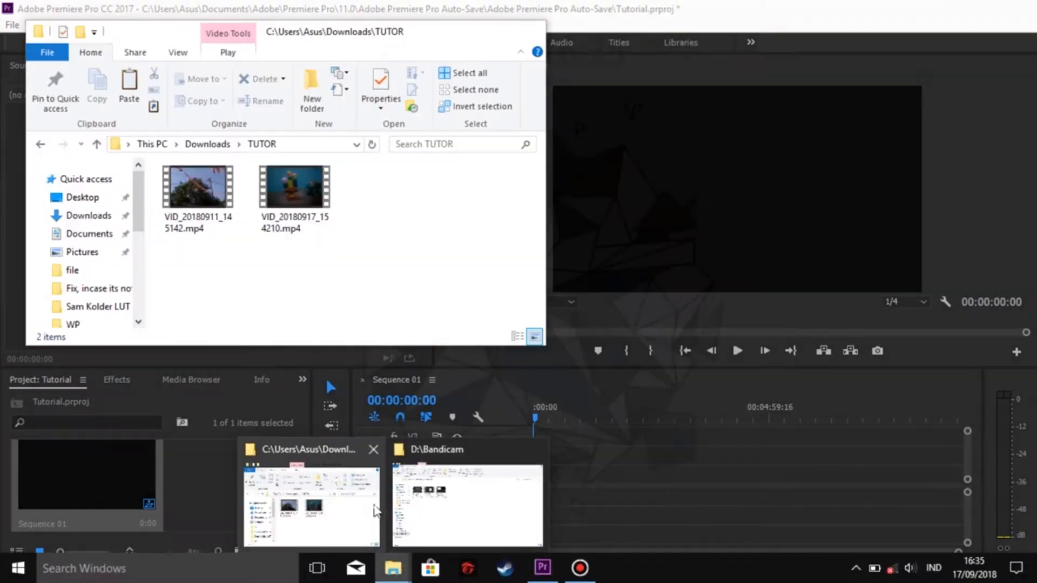
{"action": "left_click", "coordinate": [312, 505]}
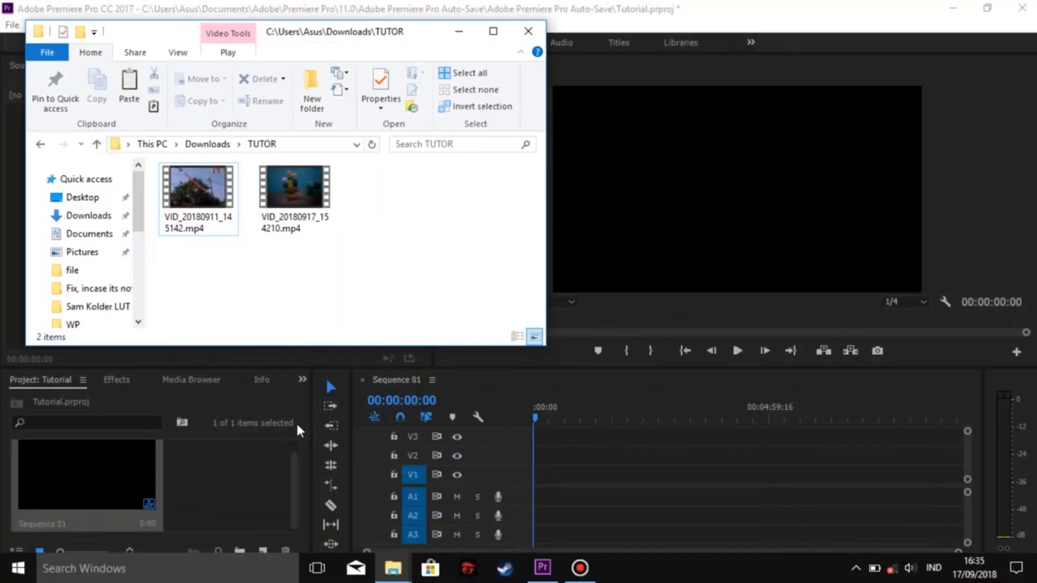
{"action": "left_click", "coordinate": [202, 186]}
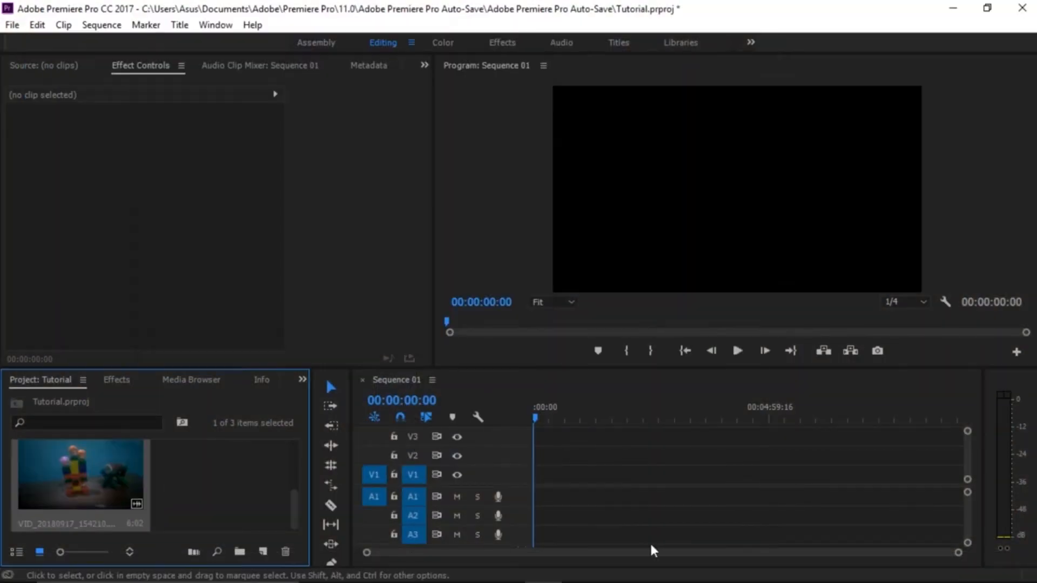
{"action": "left_click", "coordinate": [628, 473]}
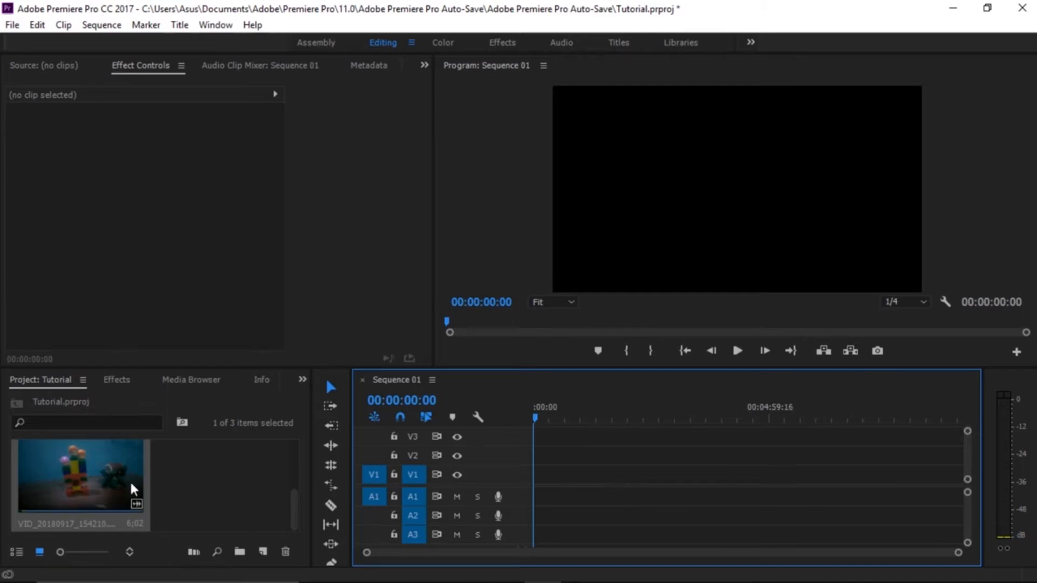
Place the tree and bunting clip VID_20180911_145142 at the start of video track V1.
{"action": "scroll", "coordinate": [130, 481], "scroll_direction": "up", "scroll_amount": 2}
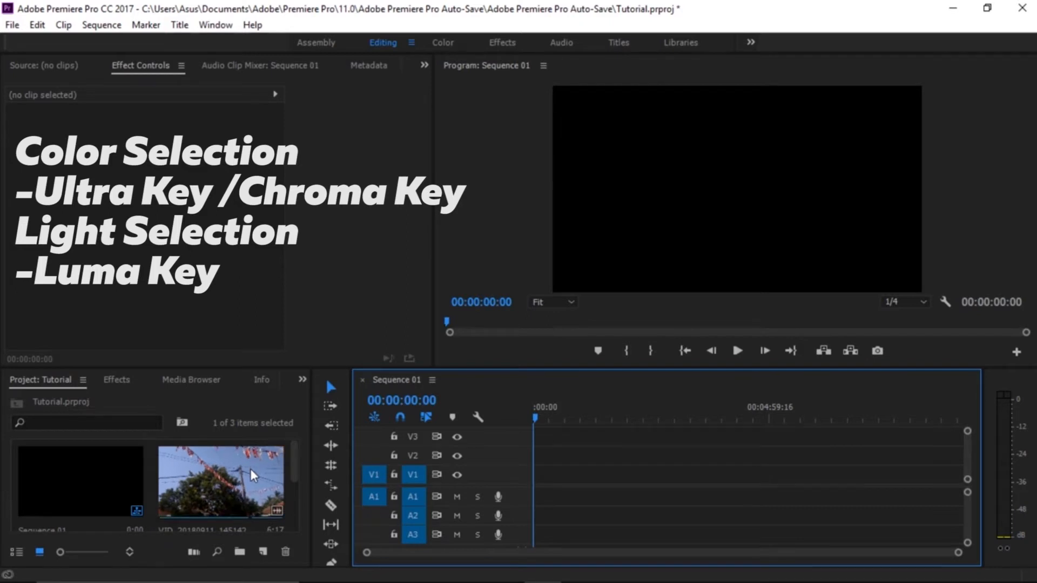
{"action": "scroll", "coordinate": [145, 508], "scroll_direction": "down", "scroll_amount": 2}
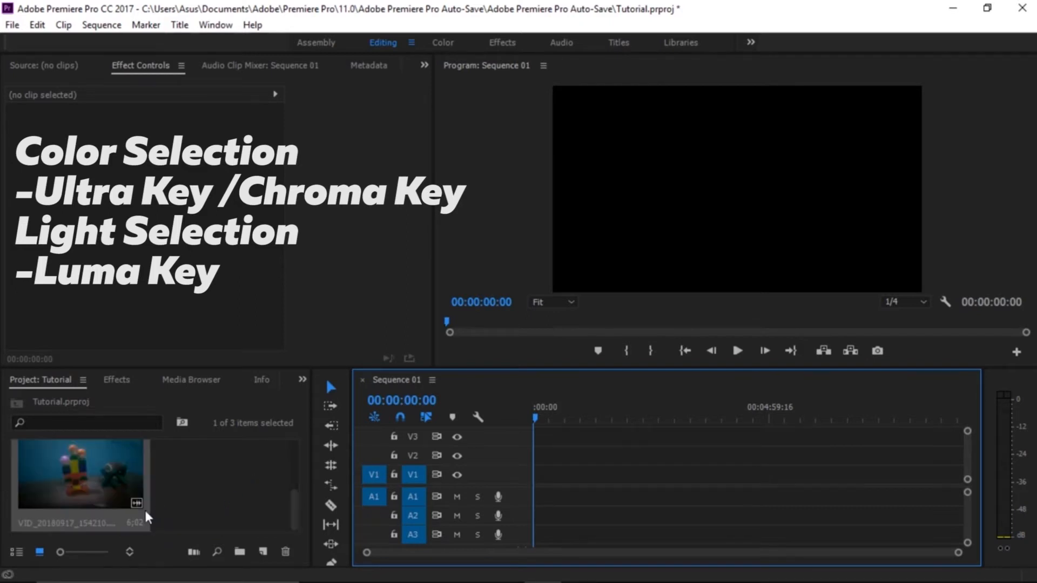
{"action": "left_click", "coordinate": [218, 500]}
{"action": "scroll", "coordinate": [218, 500], "scroll_direction": "up", "scroll_amount": 2}
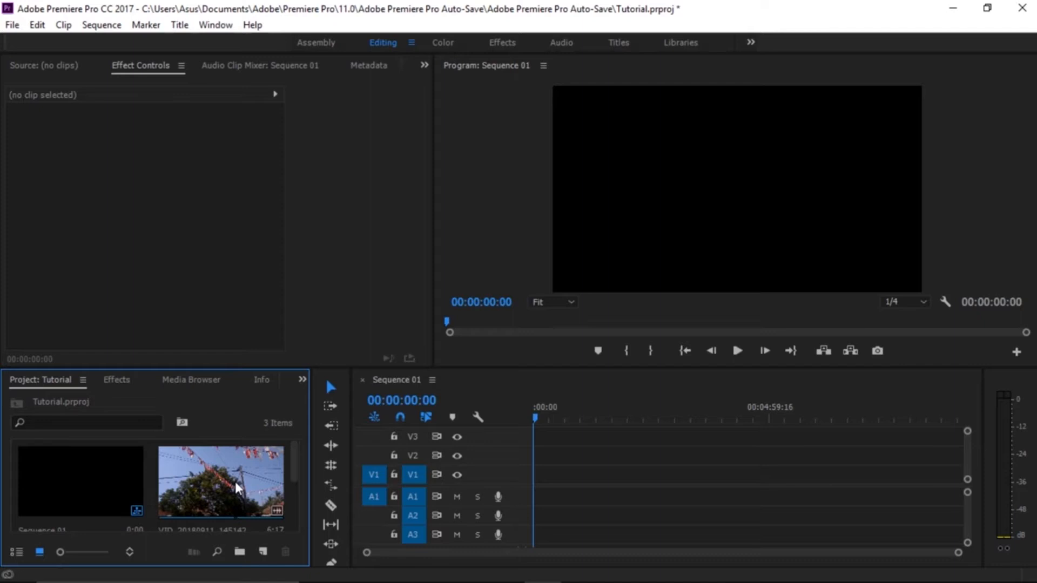
{"action": "left_click_drag", "start_coordinate": [235, 487], "coordinate": [539, 490]}
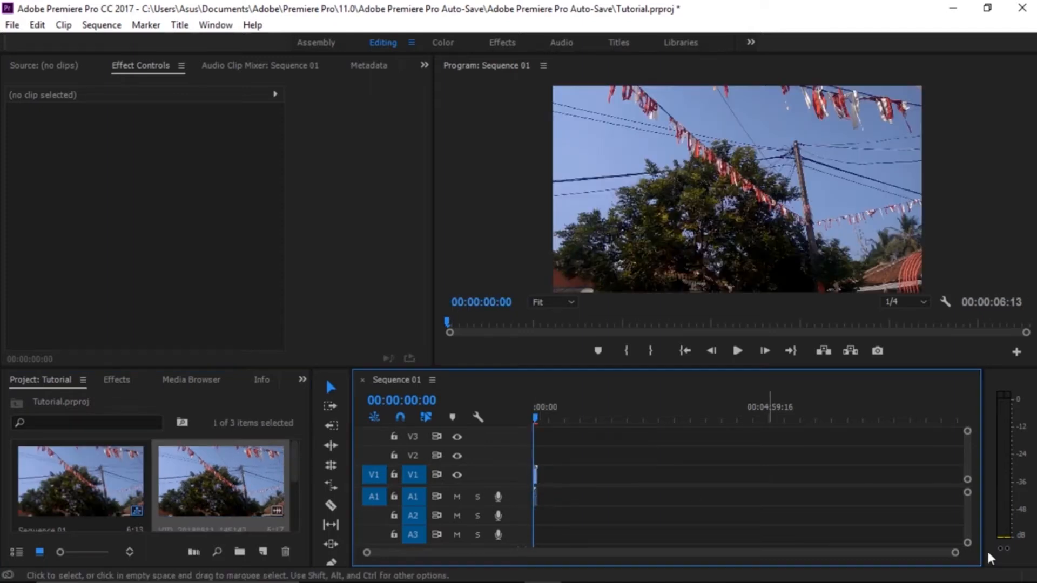
{"action": "mouse_move", "coordinate": [958, 556]}
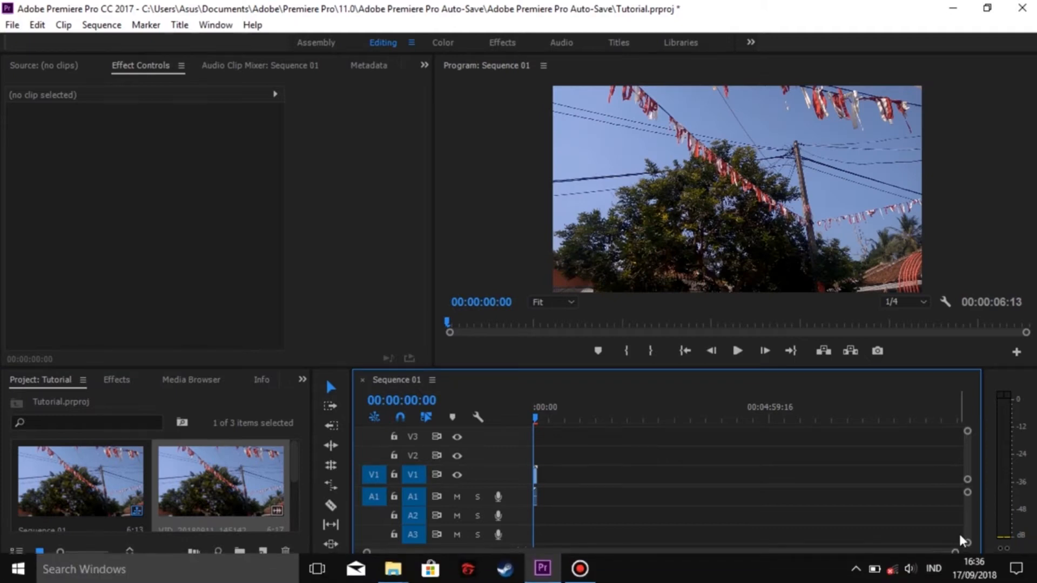
{"action": "left_click_drag", "start_coordinate": [957, 552], "coordinate": [551, 548]}
Duplicate the tree clip from V1 onto V2 directly above the original.
{"action": "left_click", "coordinate": [613, 468]}
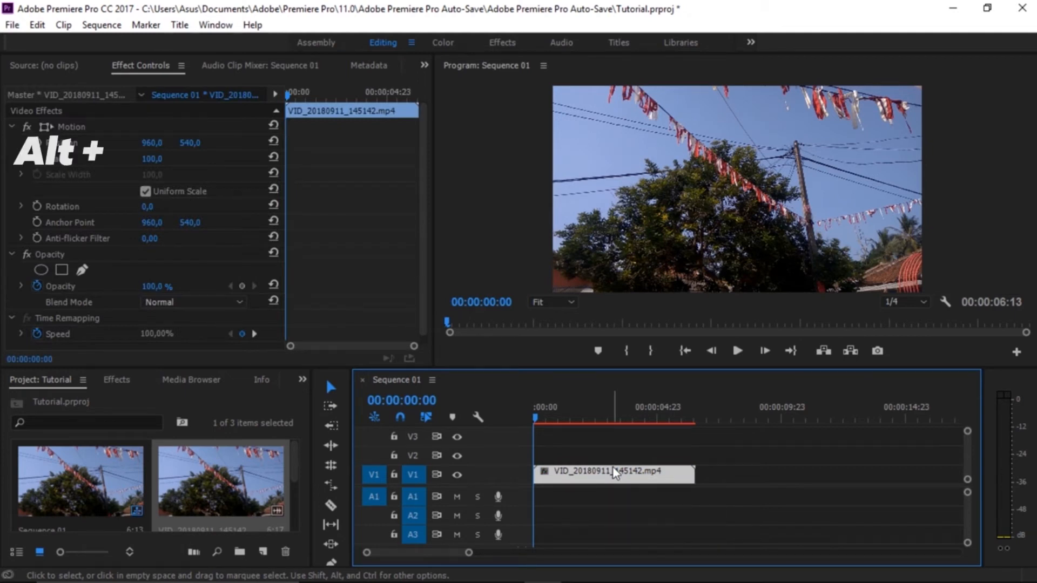
{"action": "left_click_drag", "start_coordinate": [613, 468], "coordinate": [615, 451]}
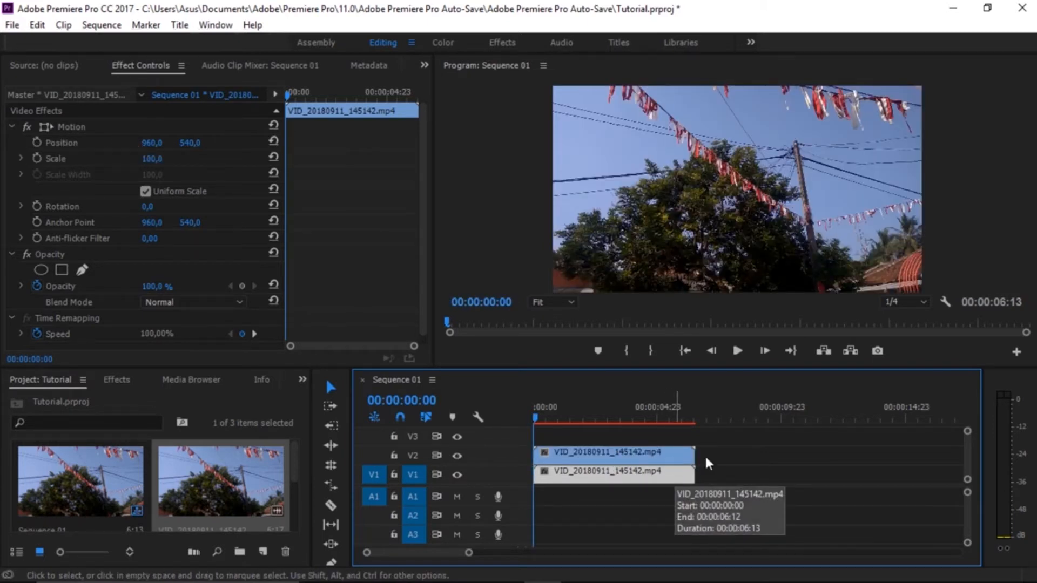
{"action": "left_click", "coordinate": [730, 460]}
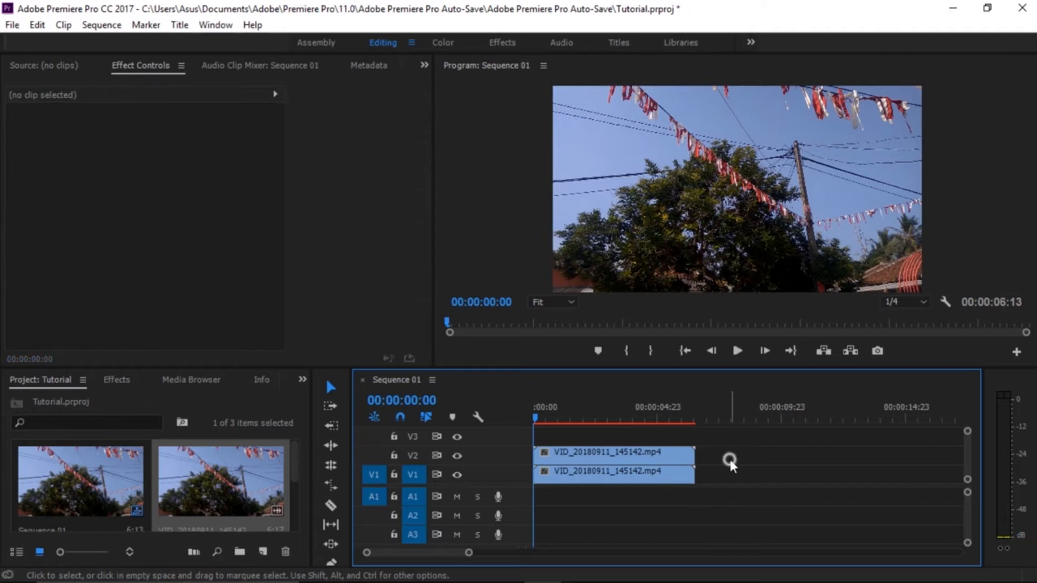
Create a new title and open it for editing.
{"action": "left_click", "coordinate": [263, 552]}
{"action": "left_click", "coordinate": [326, 414]}
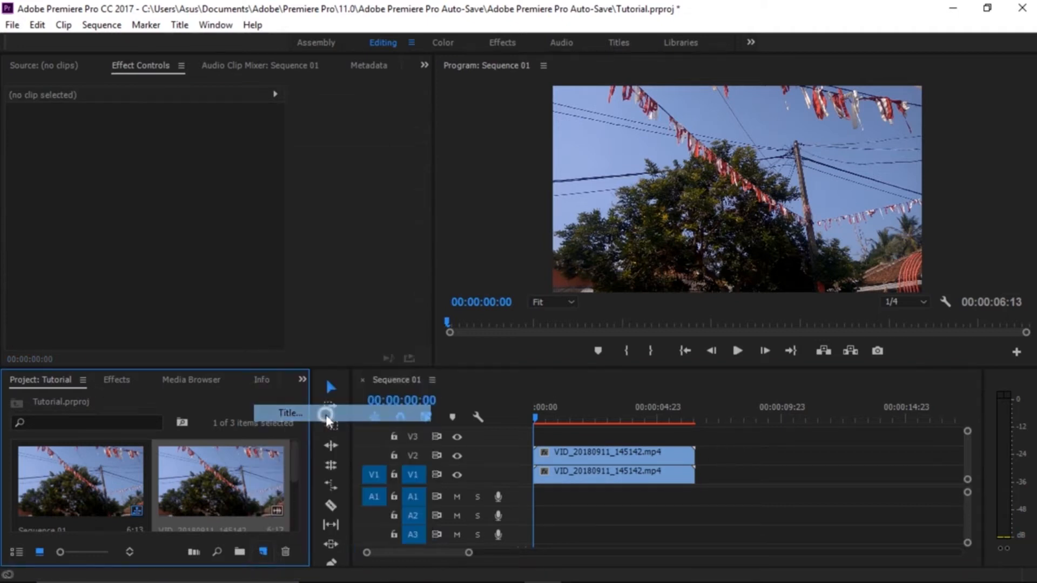
{"action": "left_click", "coordinate": [545, 368]}
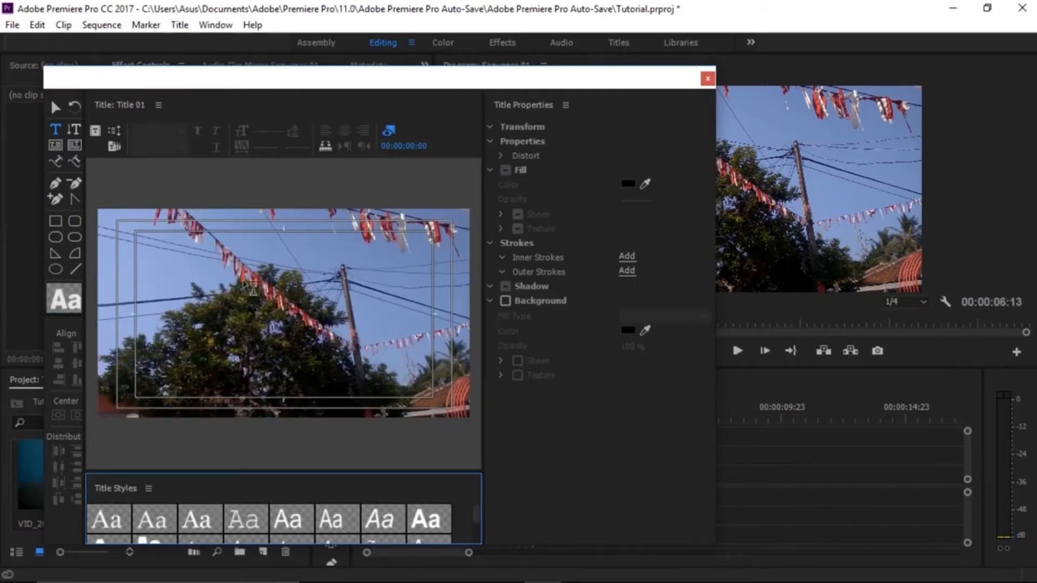
Add the text REZARAMDE in Muller Black Italic above the tree and enlarge it to a font size of about 134.
{"action": "left_click", "coordinate": [248, 282]}
{"action": "type", "text": "REZAYANDE"}
{"action": "key", "text": "BackSpace"}
{"action": "key", "text": "BackSpace"}
{"action": "key", "text": "BackSpace"}
{"action": "key", "text": "BackSpace"}
{"action": "key", "text": "BackSpace"}
{"action": "key", "text": "BackSpace"}
{"action": "key", "text": "BackSpace"}
{"action": "key", "text": "BackSpace"}
{"action": "key", "text": "BackSpace"}
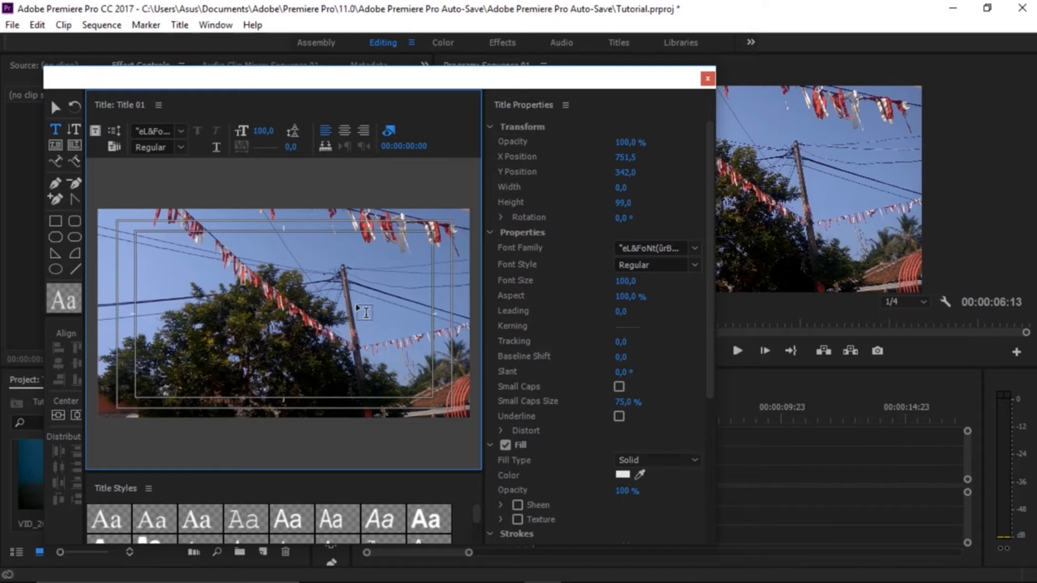
{"action": "type", "text": "REZAA"}
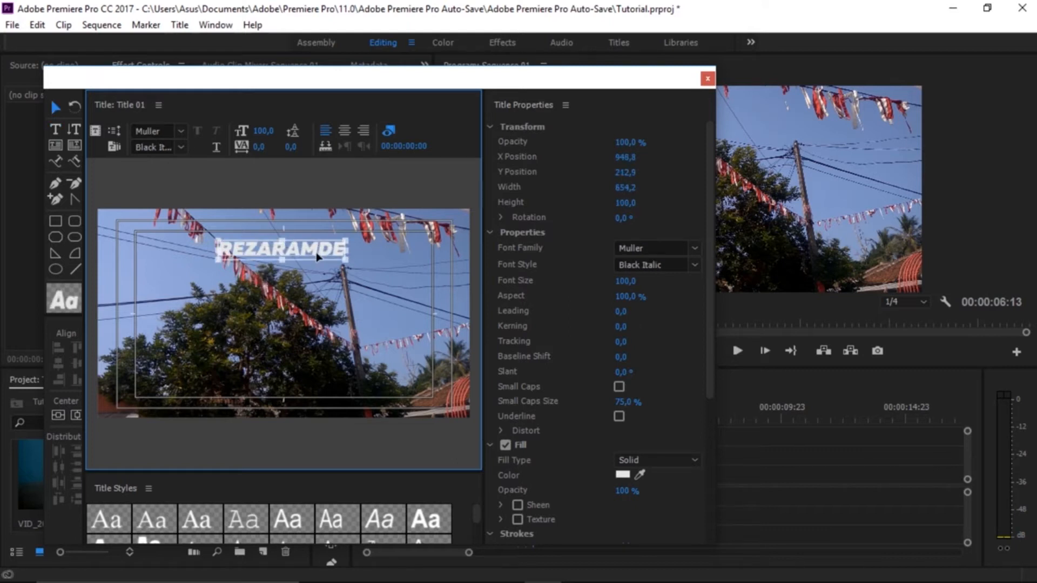
{"action": "left_click", "coordinate": [321, 257]}
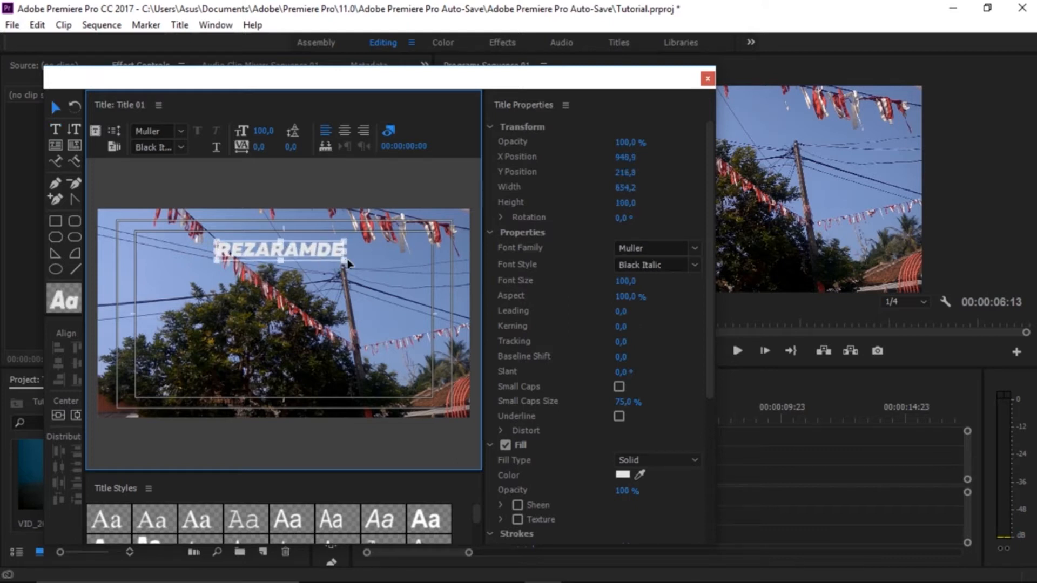
{"action": "left_click_drag", "start_coordinate": [346, 260], "coordinate": [387, 290]}
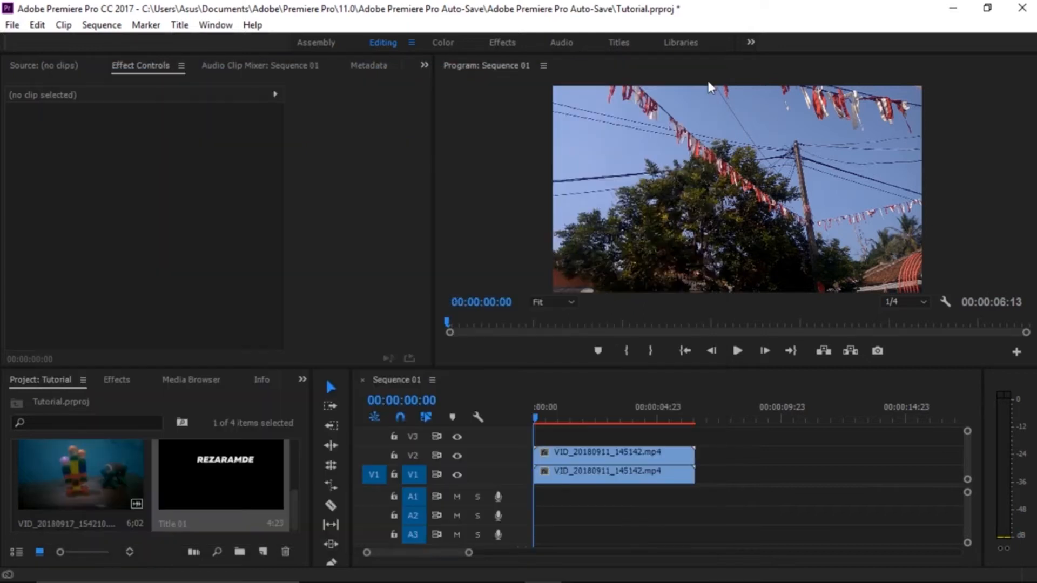
{"action": "left_click", "coordinate": [707, 80]}
Move the duplicate tree clip up to V3 and place the title at the start of V2 between both clips.
{"action": "left_click_drag", "start_coordinate": [652, 454], "coordinate": [656, 441]}
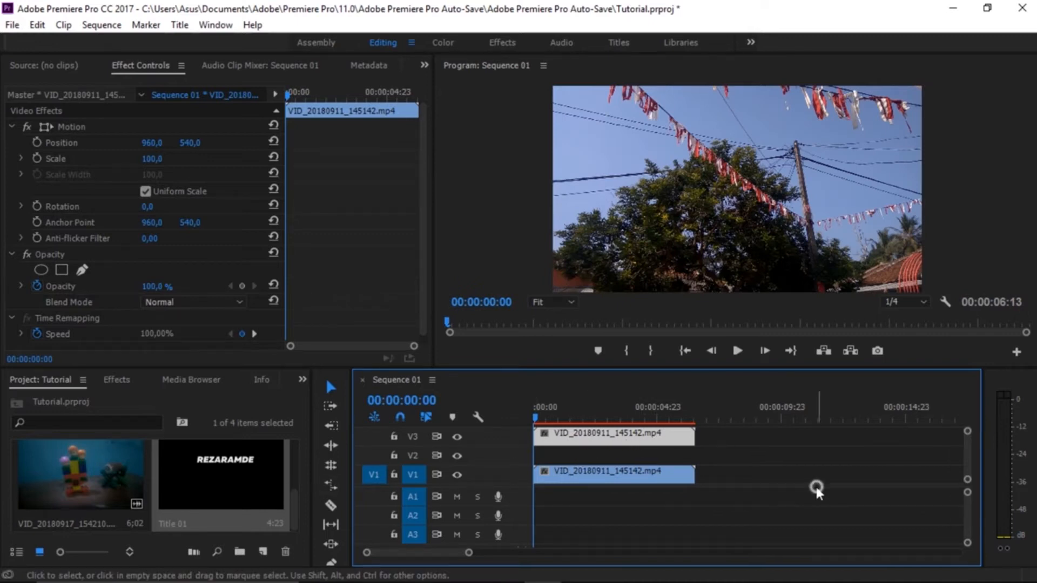
{"action": "left_click_drag", "start_coordinate": [210, 490], "coordinate": [517, 465]}
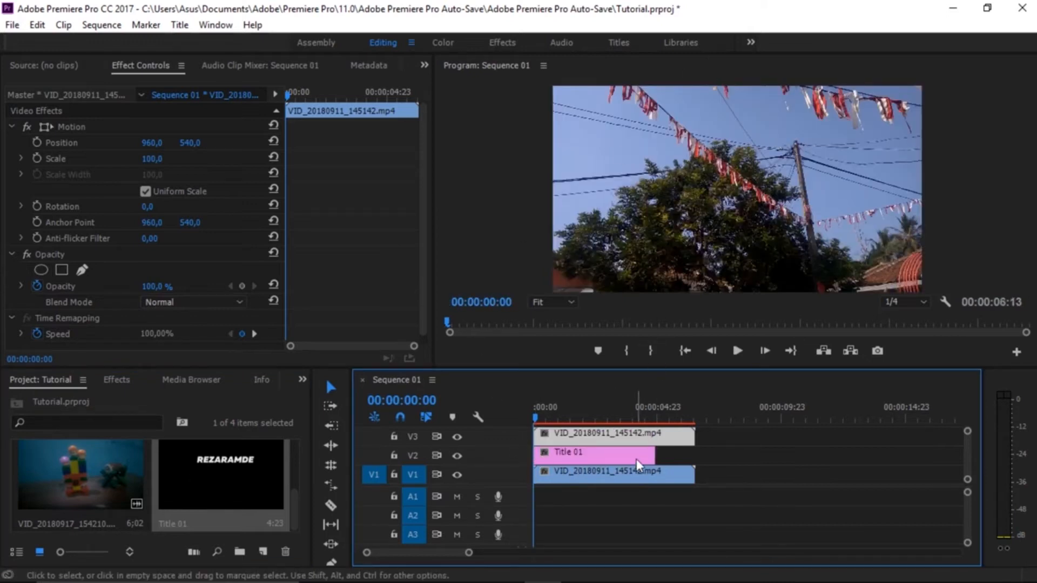
{"action": "left_click", "coordinate": [742, 472]}
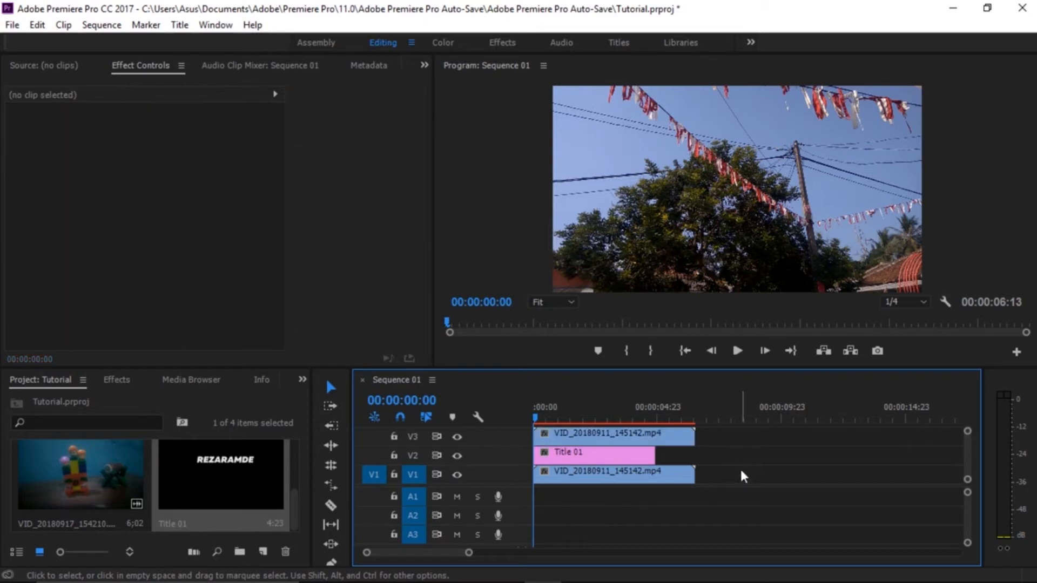
Find the Luma Key video effect and apply it to the tree clip on V3.
{"action": "left_click", "coordinate": [116, 373]}
{"action": "left_click", "coordinate": [93, 400]}
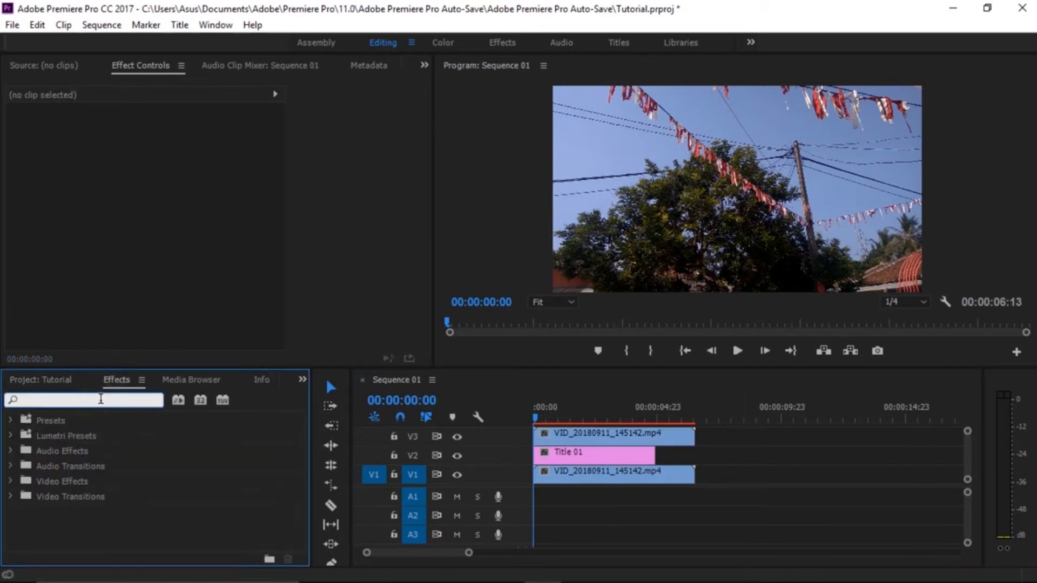
{"action": "type", "text": "LUMA"}
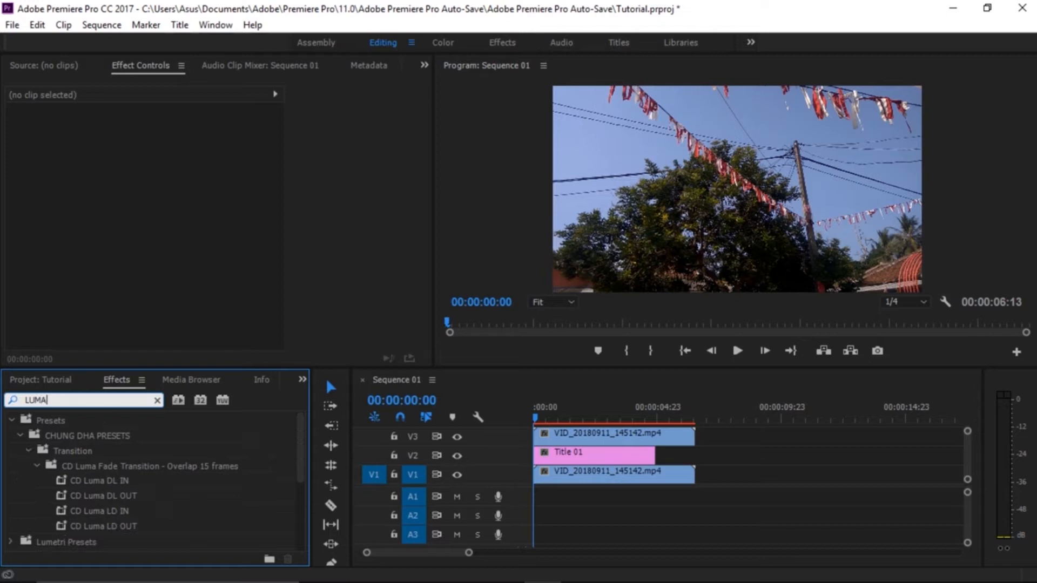
{"action": "type", "text": " KEY"}
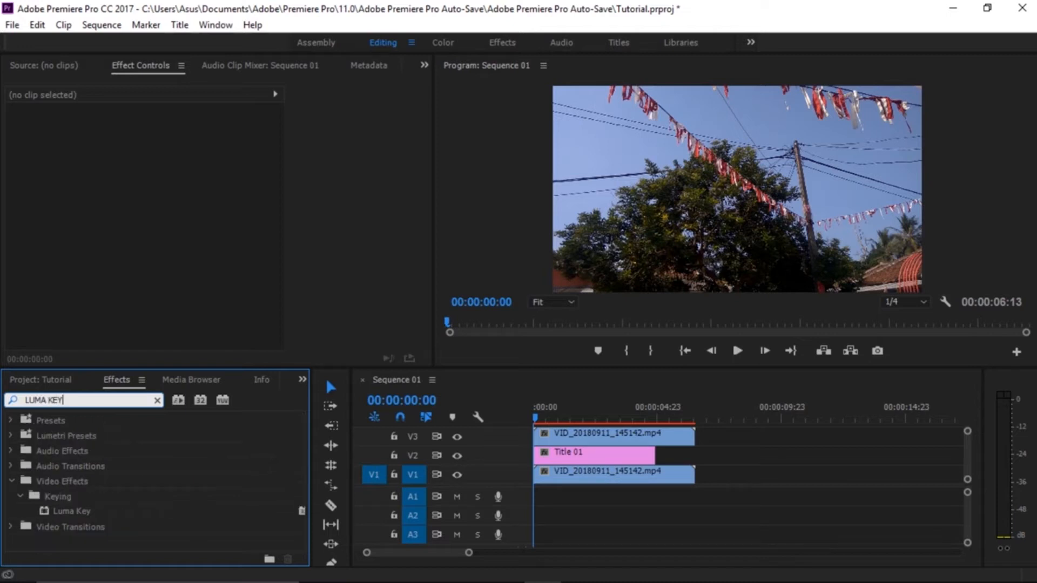
{"action": "left_click_drag", "start_coordinate": [82, 516], "coordinate": [620, 438]}
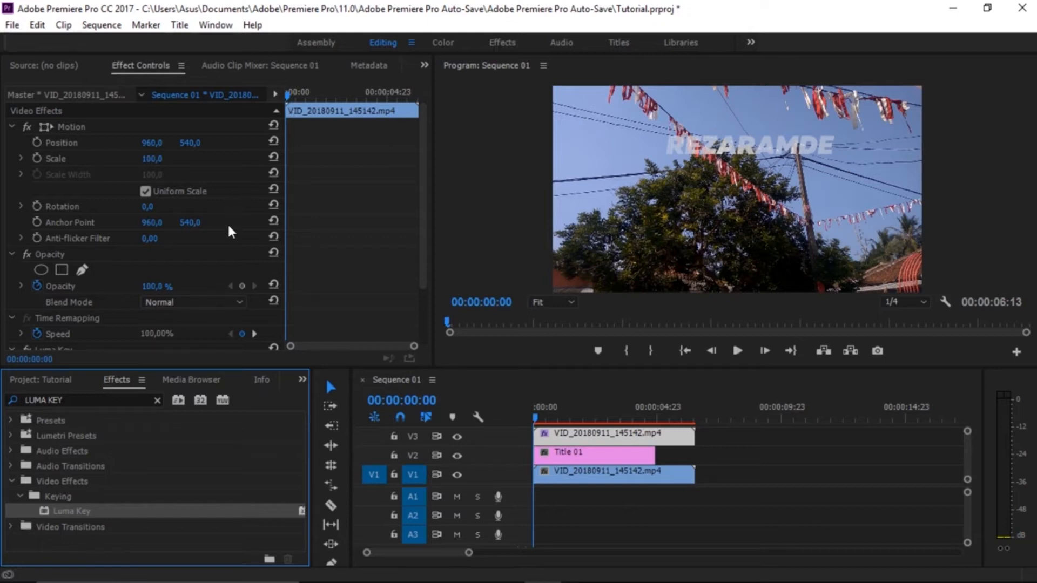
Set the Luma Key threshold to 50% and cutoff to 62% on the V3 clip, and preview the keyed title.
{"action": "scroll", "coordinate": [228, 223], "scroll_direction": "down", "scroll_amount": 5}
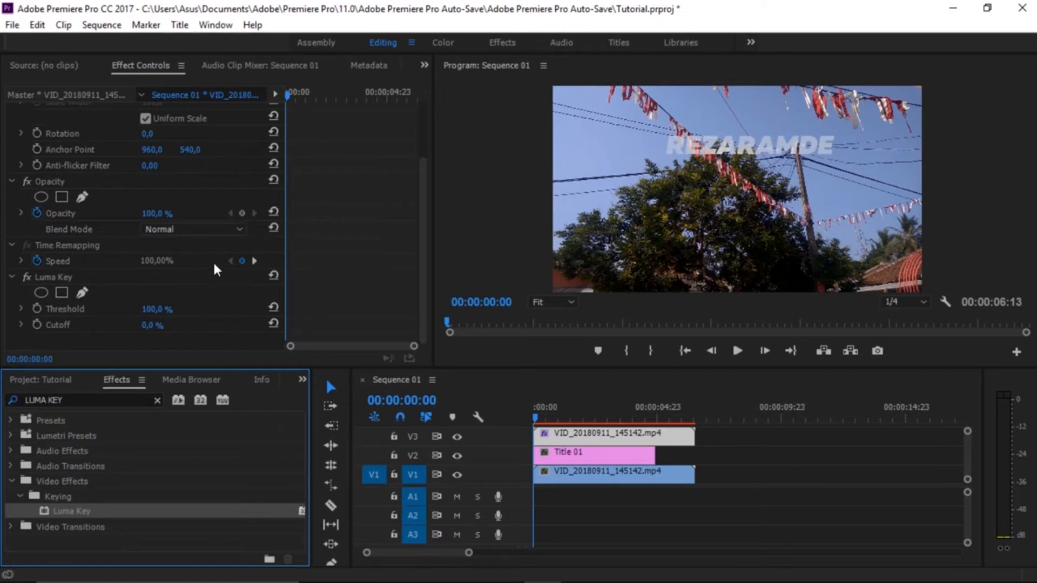
{"action": "mouse_move", "coordinate": [158, 315]}
{"action": "left_mouse_down"}
{"action": "mouse_move", "coordinate": [111, 315]}
{"action": "mouse_move", "coordinate": [208, 327]}
{"action": "mouse_move", "coordinate": [102, 312]}
{"action": "mouse_move", "coordinate": [184, 326]}
{"action": "mouse_move", "coordinate": [157, 312]}
{"action": "left_mouse_up"}
{"action": "key", "text": "space"}
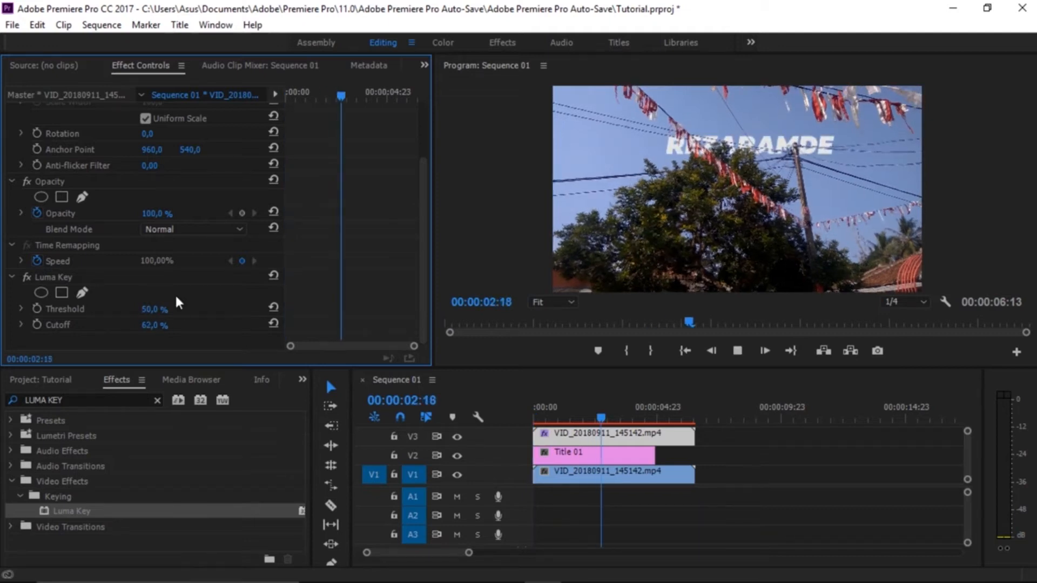
{"action": "key", "text": "space"}
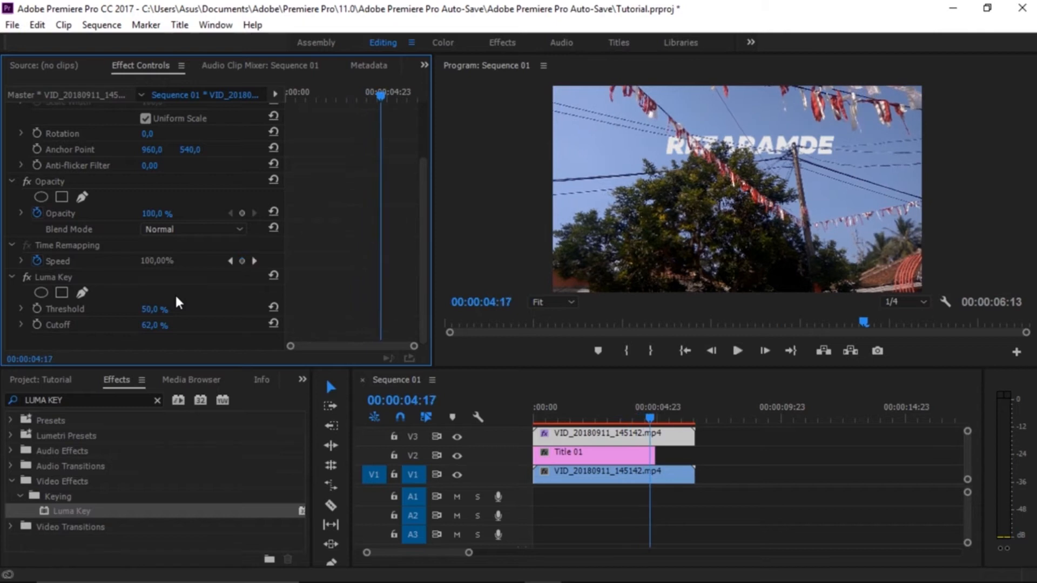
Set the program monitor's playback resolution to Full and play the sequence from the start.
{"action": "left_click", "coordinate": [921, 302]}
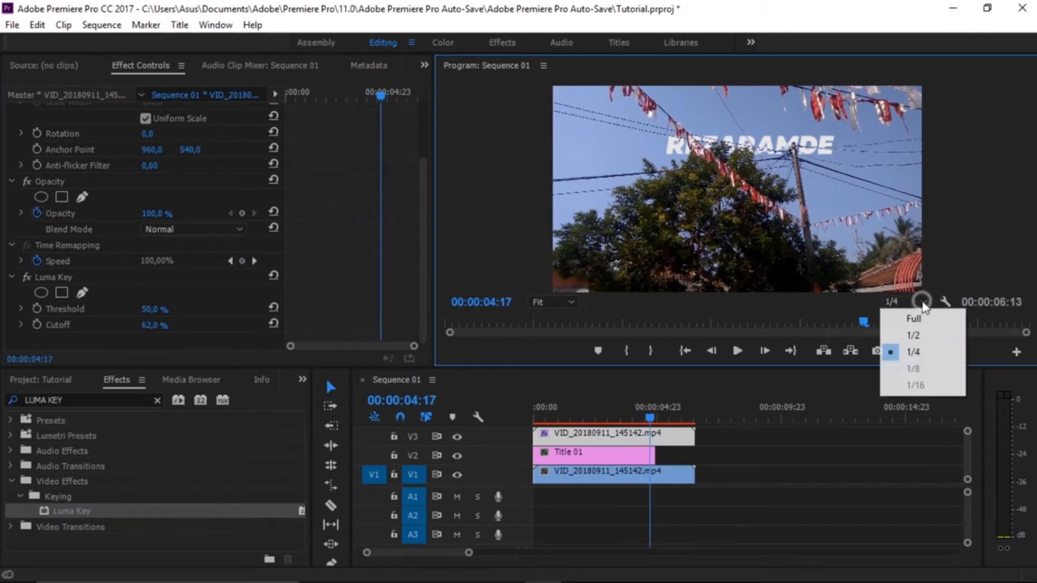
{"action": "left_click", "coordinate": [916, 317]}
{"action": "left_click_drag", "start_coordinate": [604, 421], "coordinate": [493, 441]}
{"action": "key", "text": "space"}
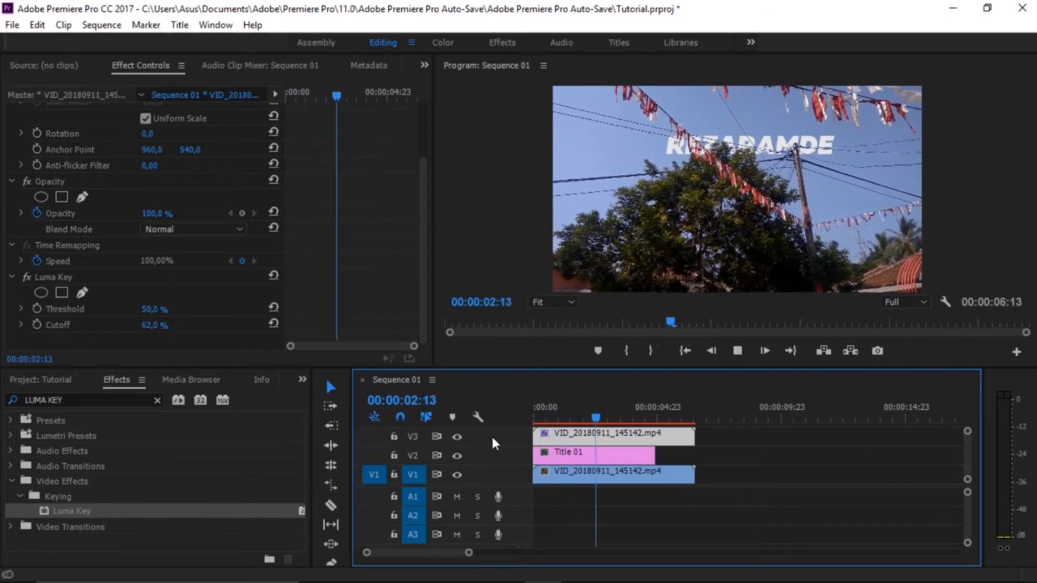
{"action": "key", "text": "space"}
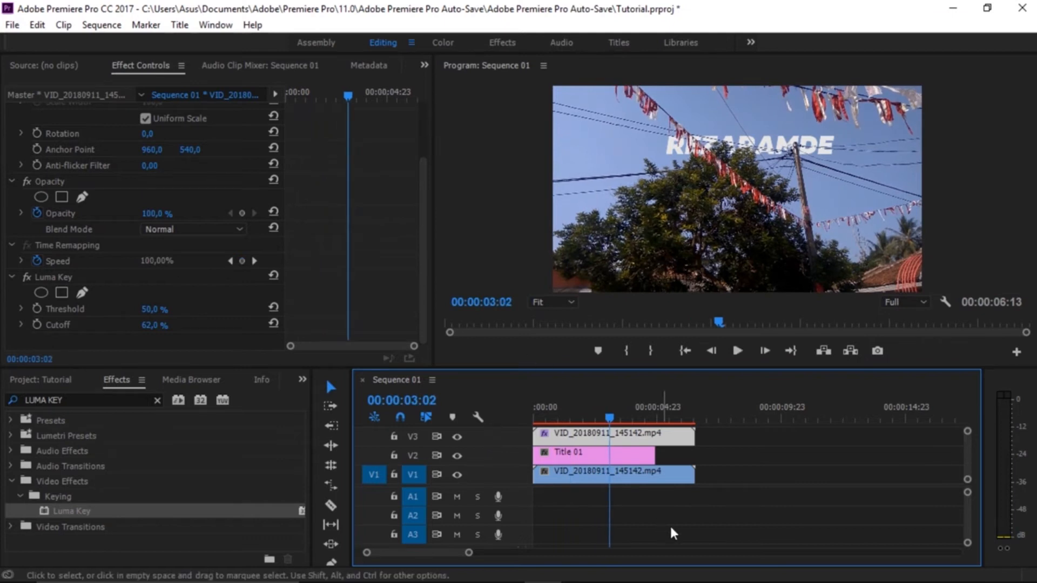
Delete the title and both tree clips from the timeline.
{"action": "left_click_drag", "start_coordinate": [730, 505], "coordinate": [484, 428]}
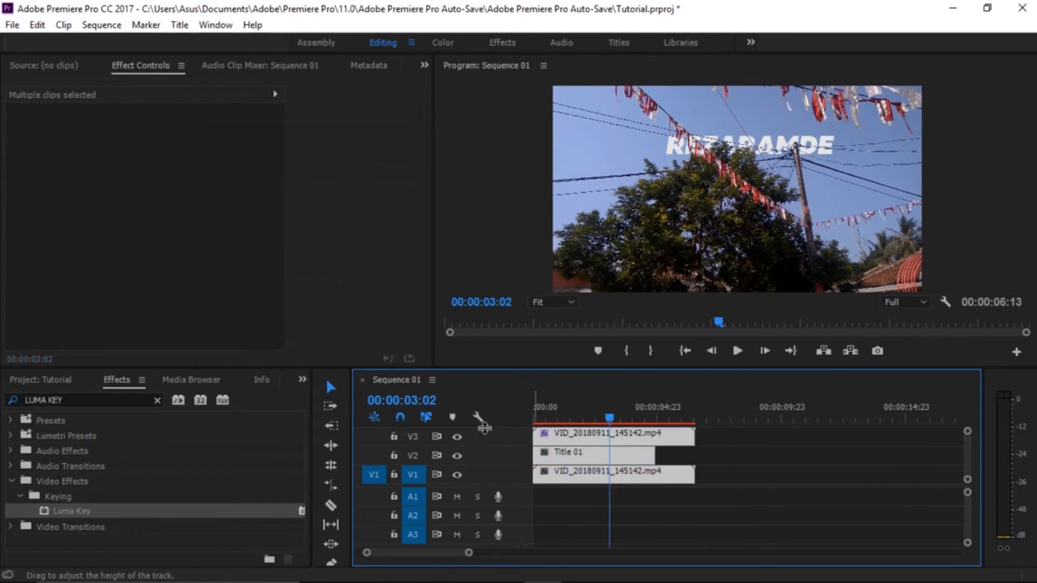
{"action": "key", "text": "Delete"}
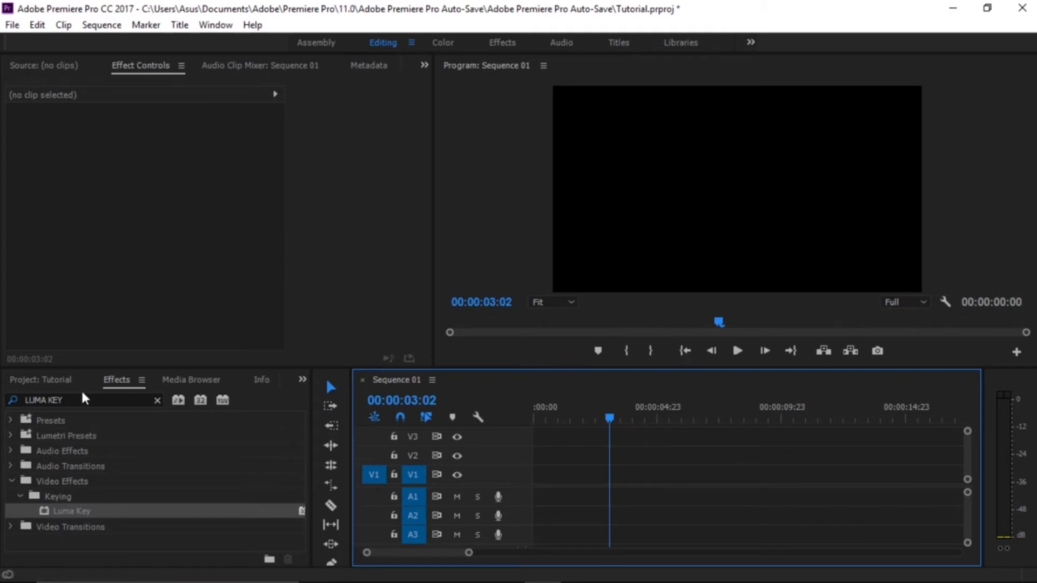
Clear the effects search and place VID_20180917_154210.mp4 on V1 at the start of the sequence.
{"action": "left_click", "coordinate": [158, 401]}
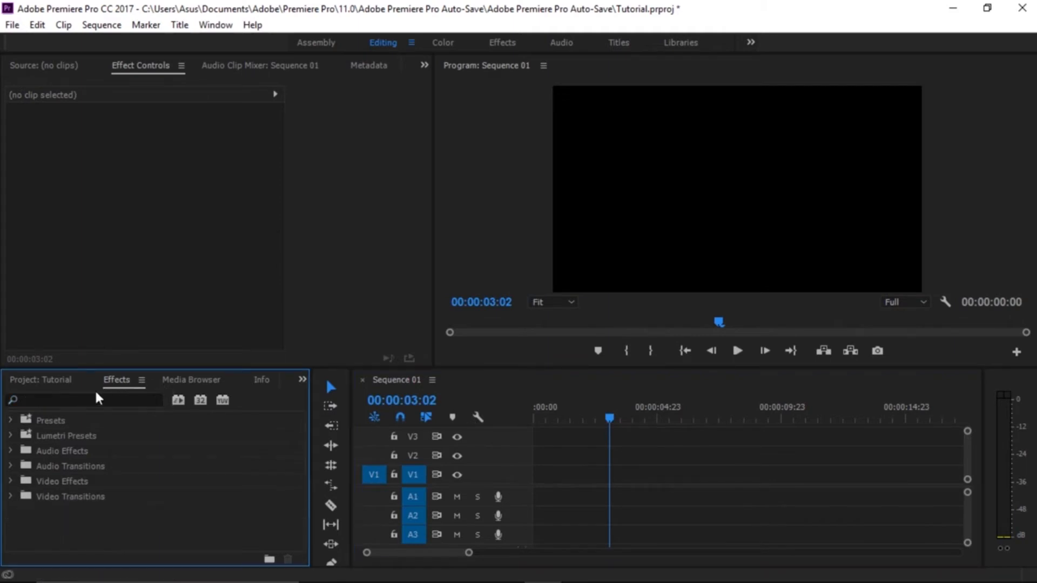
{"action": "left_click", "coordinate": [50, 381]}
{"action": "left_click", "coordinate": [114, 470]}
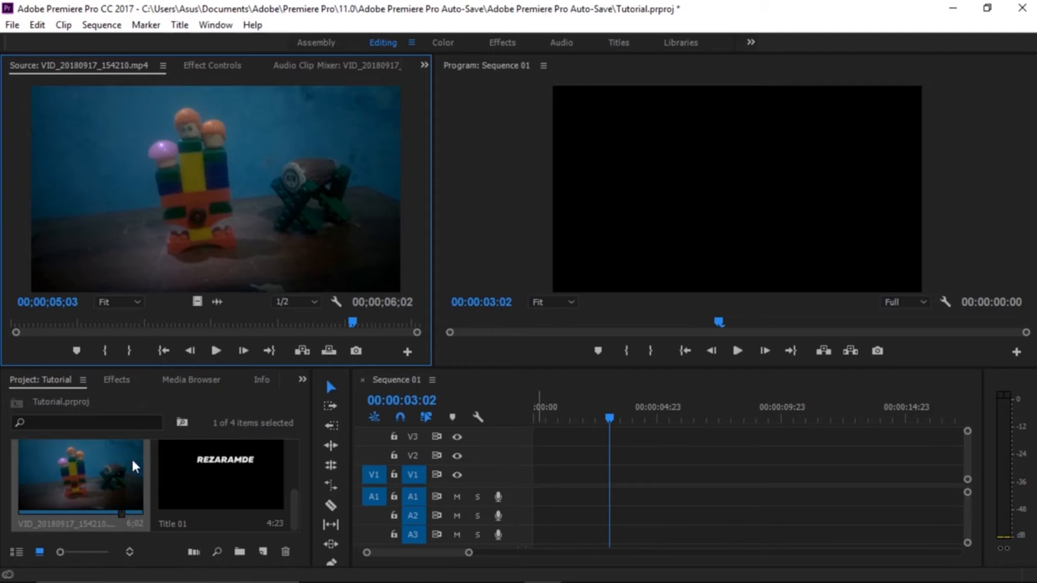
{"action": "left_click_drag", "start_coordinate": [77, 487], "coordinate": [543, 476]}
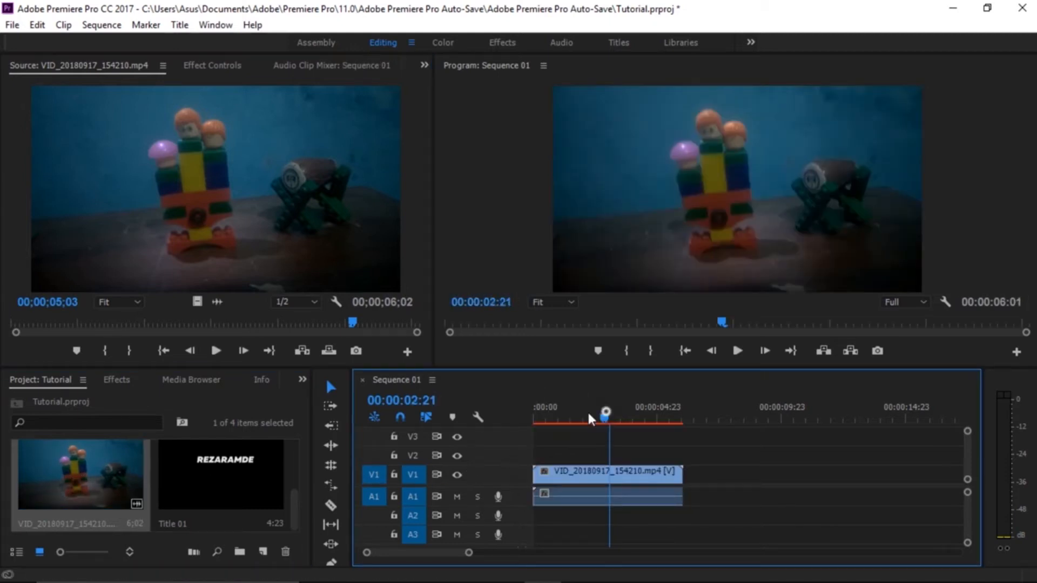
{"action": "left_click_drag", "start_coordinate": [610, 416], "coordinate": [494, 430]}
Unlink the toy clip's audio from its video and delete the audio from A1.
{"action": "left_click", "coordinate": [577, 478]}
{"action": "right_click", "coordinate": [577, 478]}
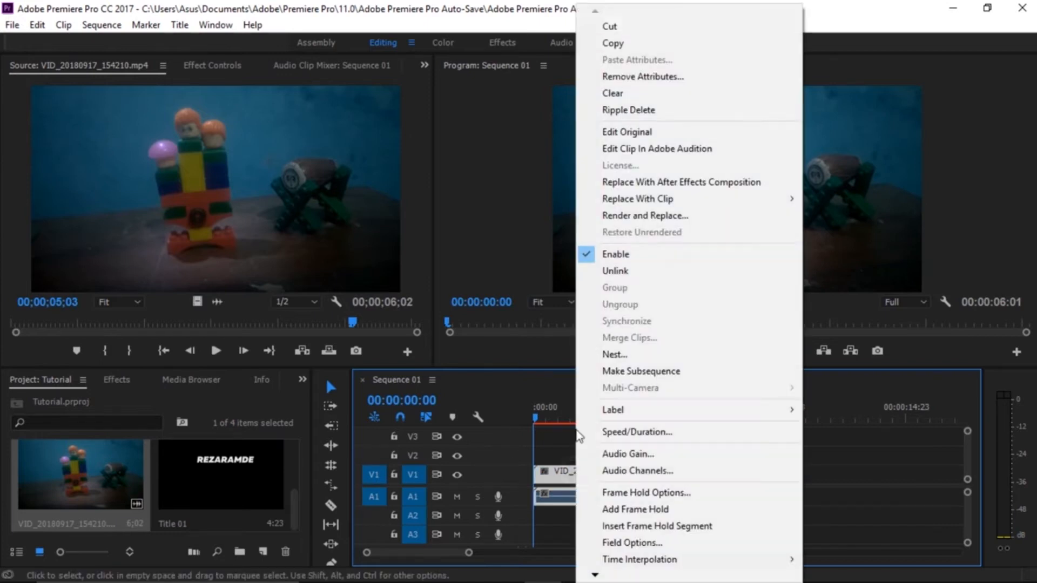
{"action": "left_click", "coordinate": [631, 272]}
{"action": "left_click", "coordinate": [608, 493]}
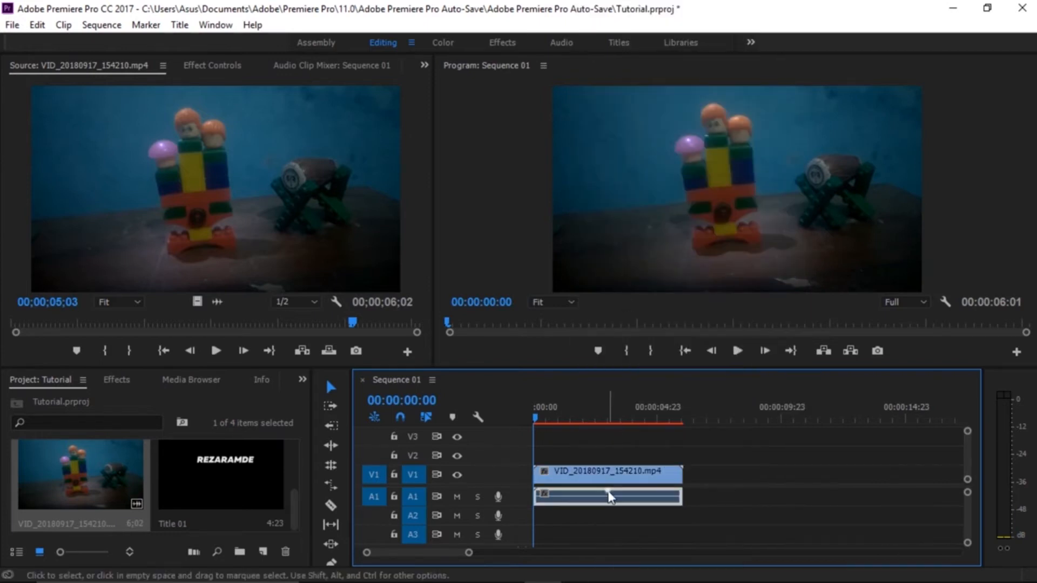
{"action": "key", "text": "Delete"}
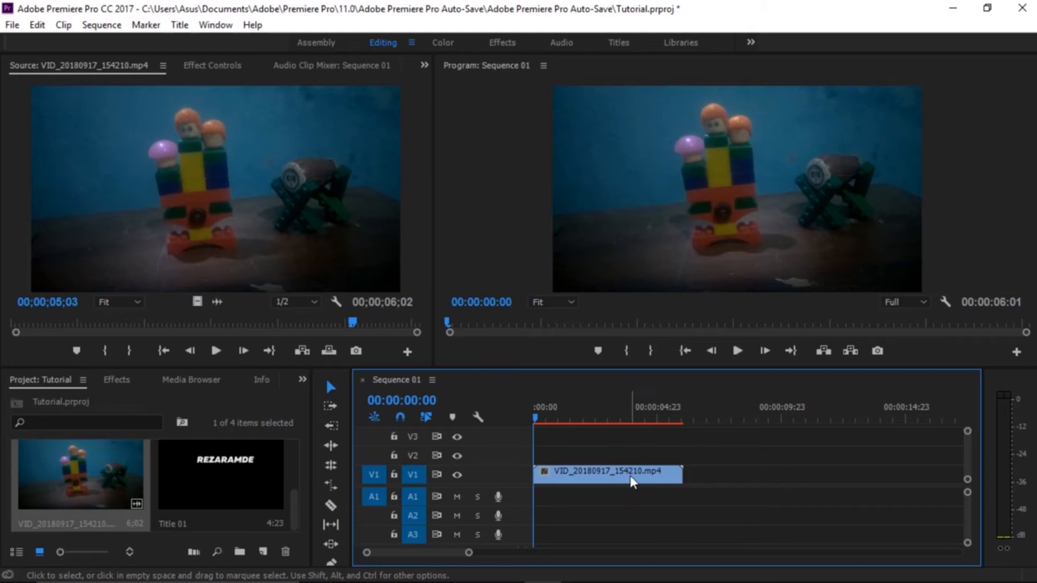
Duplicate the toy clip from V1 onto V3 and place Title 01 between them on V2 at the sequence start.
{"action": "left_click", "coordinate": [630, 476]}
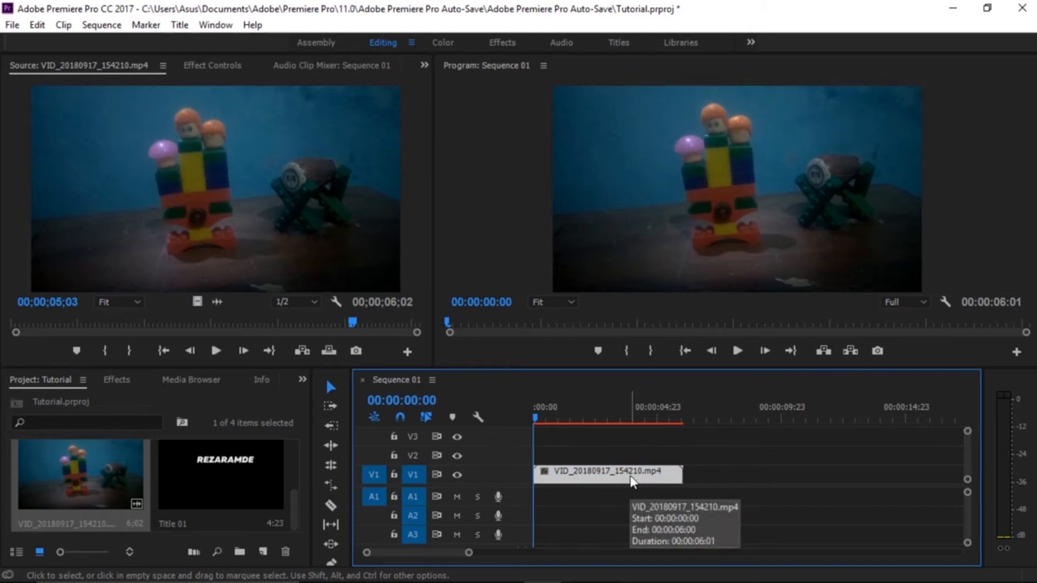
{"action": "left_click_drag", "start_coordinate": [632, 480], "coordinate": [638, 456]}
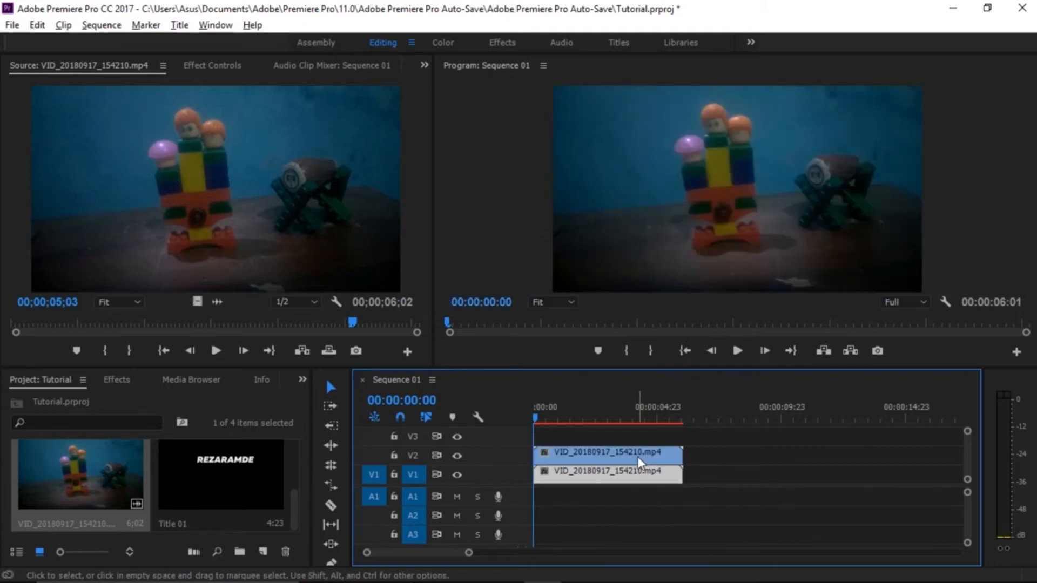
{"action": "left_click", "coordinate": [585, 497]}
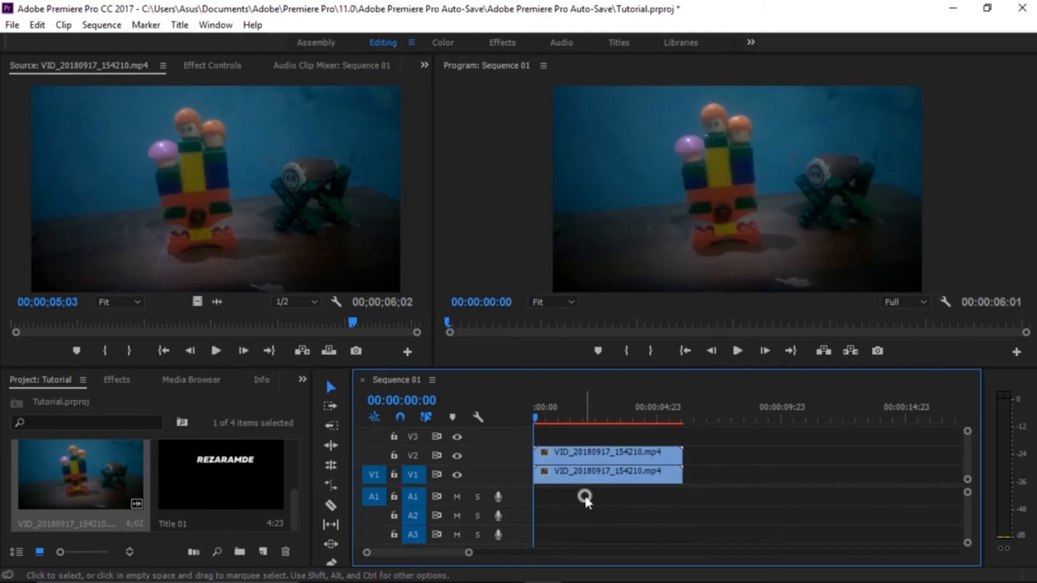
{"action": "left_click_drag", "start_coordinate": [602, 457], "coordinate": [603, 439]}
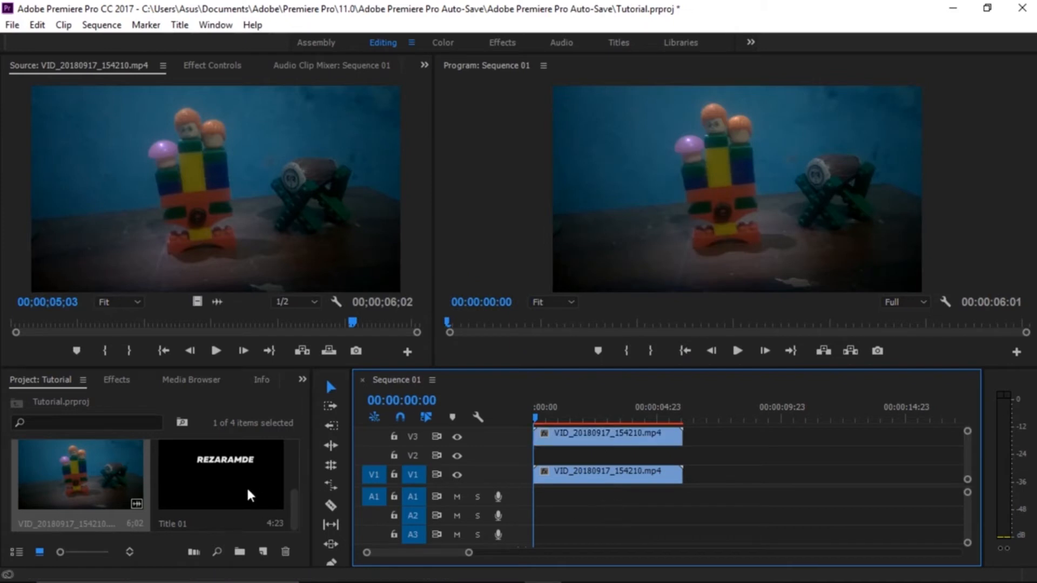
{"action": "left_click_drag", "start_coordinate": [229, 478], "coordinate": [540, 456]}
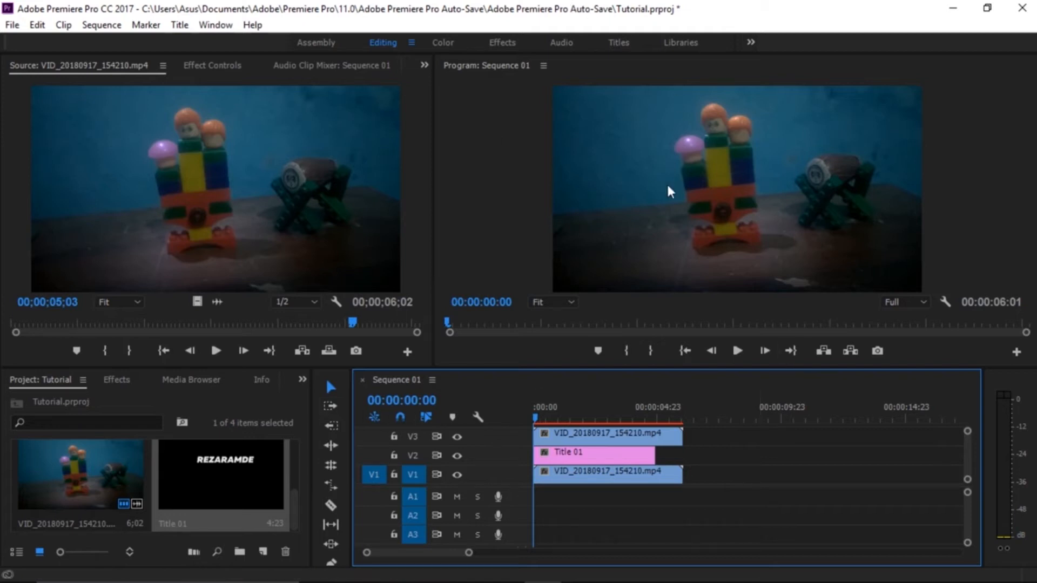
Find the Ultra Key video effect and apply it to the toy clip on V3.
{"action": "left_click", "coordinate": [117, 380]}
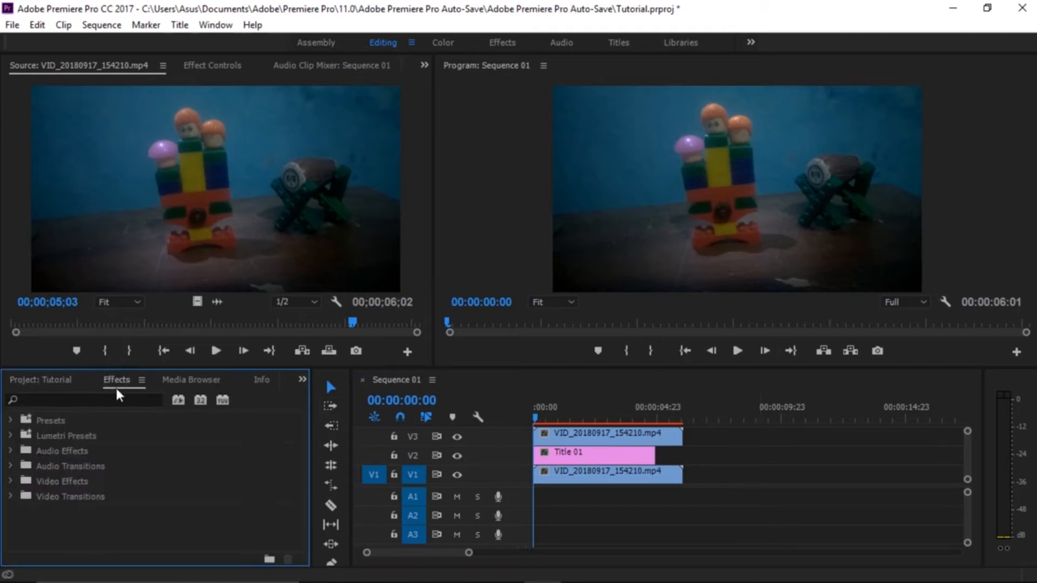
{"action": "left_click", "coordinate": [118, 400]}
{"action": "type", "text": "uLTR"}
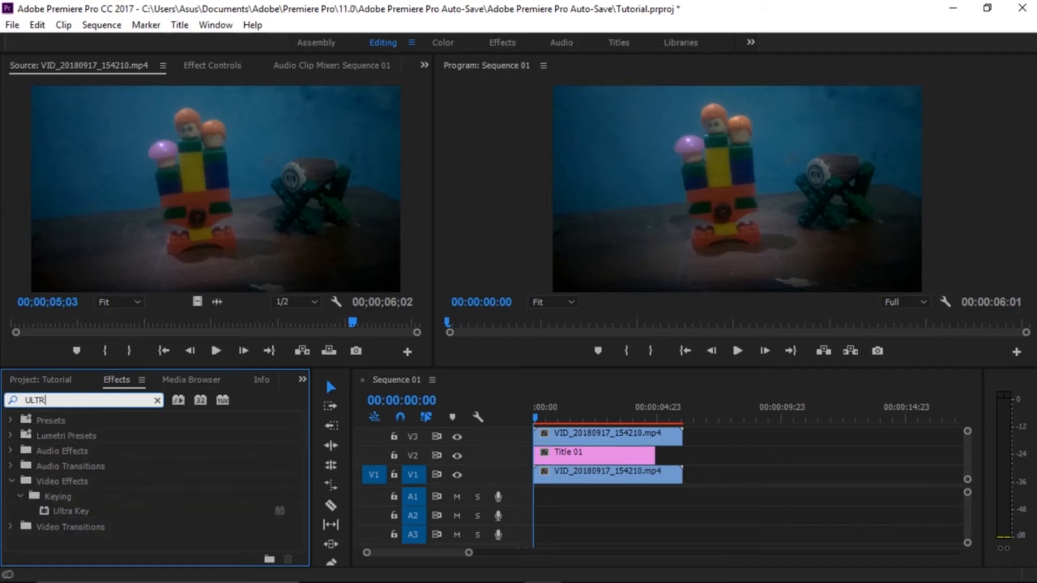
{"action": "left_click_drag", "start_coordinate": [86, 515], "coordinate": [547, 435]}
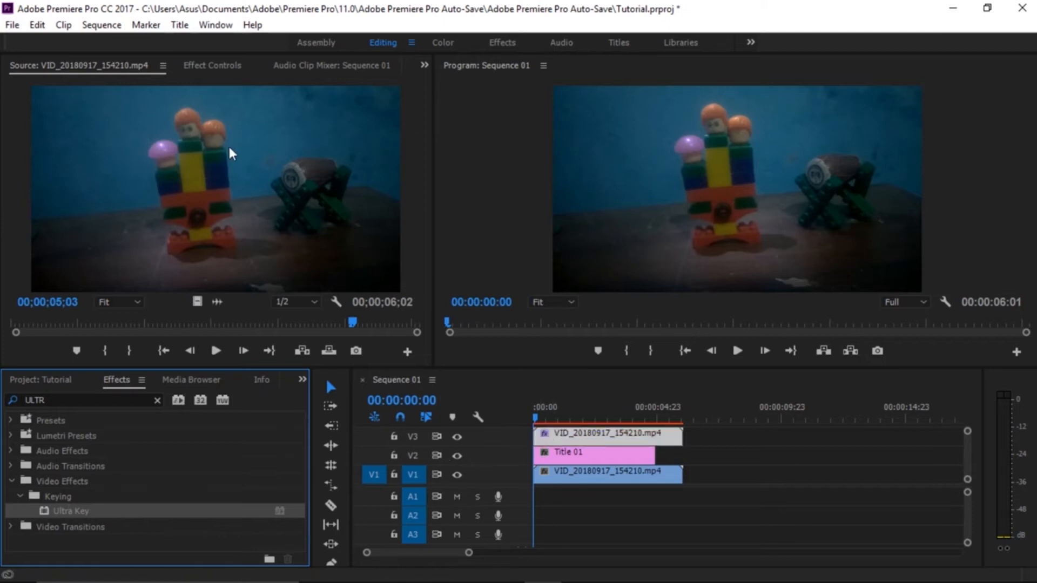
Set the V3 clip's Ultra Key color by sampling the blue wall behind the toys in the program monitor.
{"action": "left_click", "coordinate": [212, 64]}
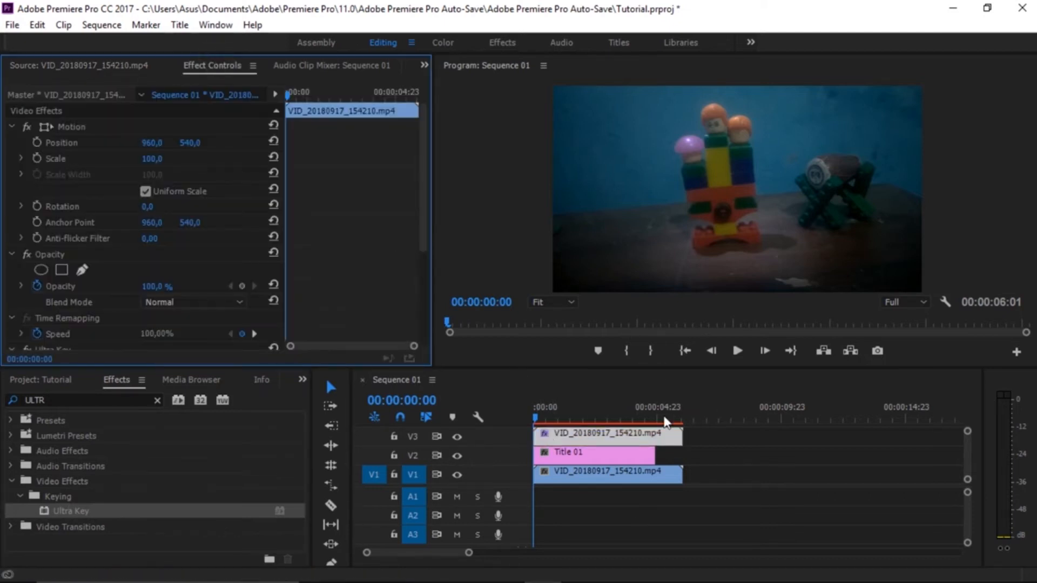
{"action": "scroll", "coordinate": [146, 281], "scroll_direction": "down", "scroll_amount": 5}
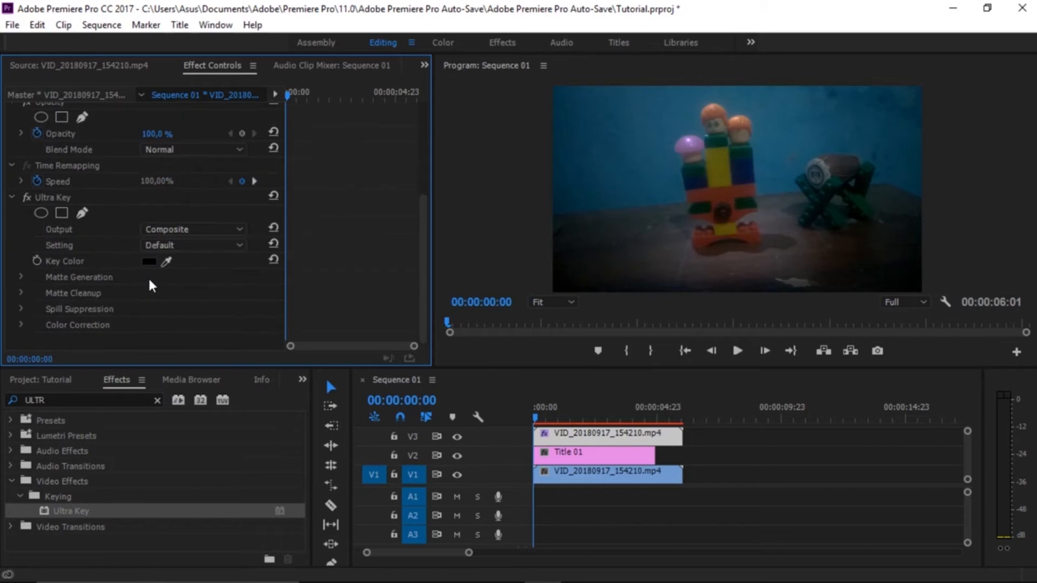
{"action": "left_click", "coordinate": [176, 258]}
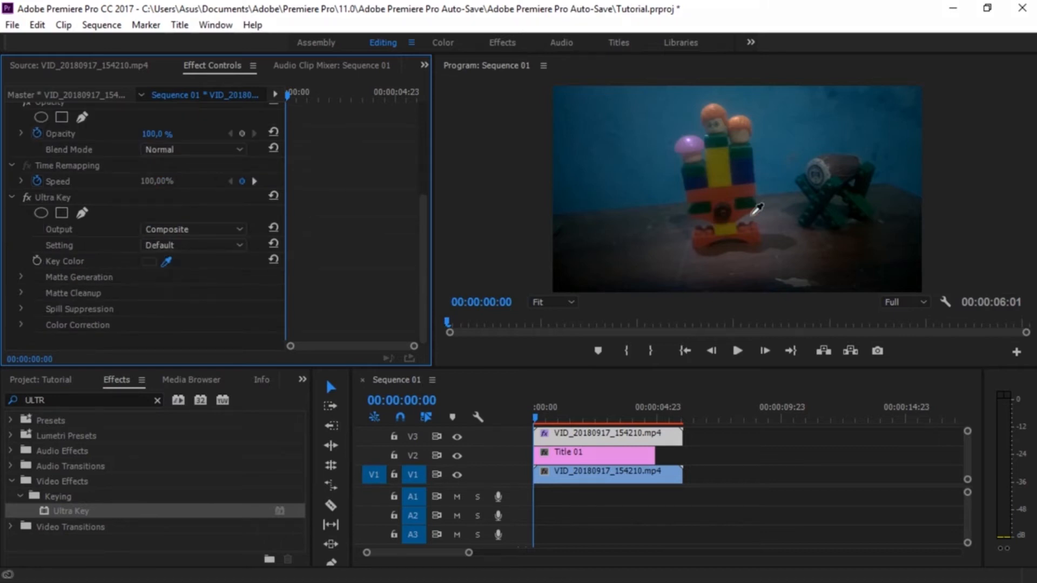
{"action": "left_click", "coordinate": [639, 132]}
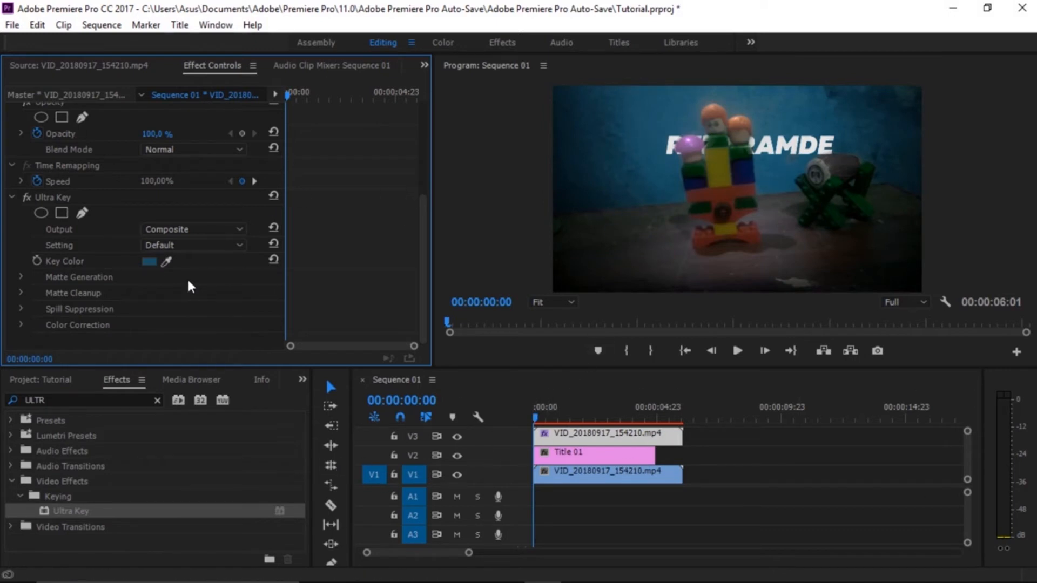
Adjust the Transparency under Ultra Key's Matte Generation settings on the V3 clip.
{"action": "left_click", "coordinate": [20, 277]}
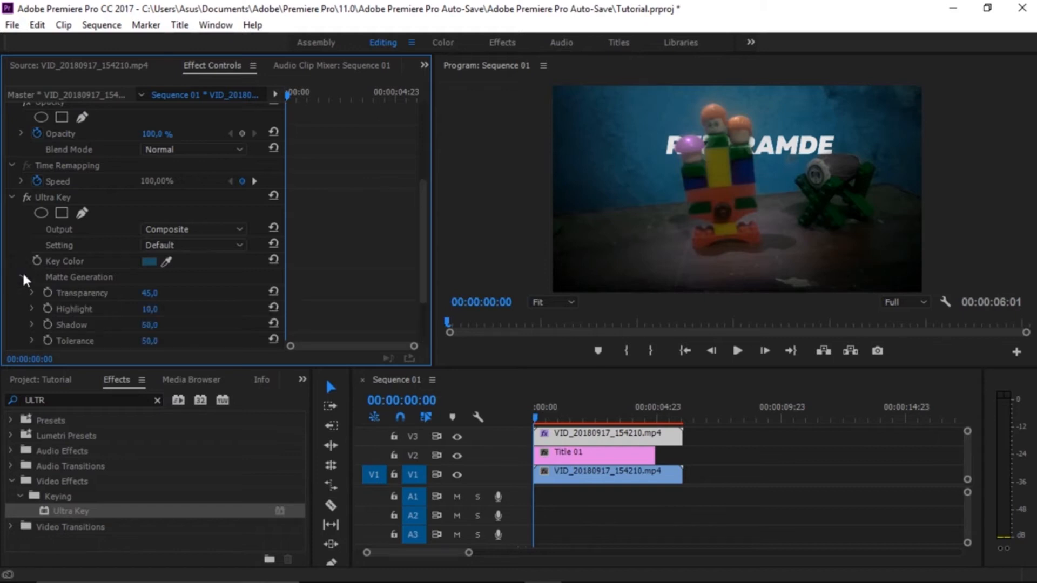
{"action": "scroll", "coordinate": [21, 275], "scroll_direction": "down", "scroll_amount": 1}
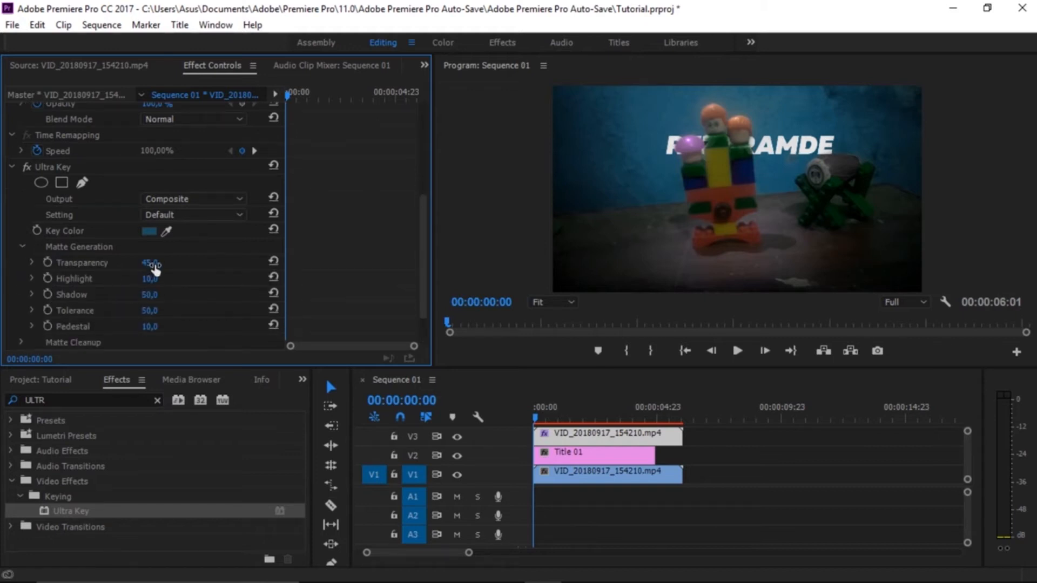
{"action": "left_click_drag", "start_coordinate": [149, 262], "coordinate": [156, 295]}
{"action": "scroll", "coordinate": [192, 264], "scroll_direction": "down", "scroll_amount": 4}
{"action": "scroll", "coordinate": [192, 265], "scroll_direction": "up", "scroll_amount": 3}
{"action": "left_click_drag", "start_coordinate": [150, 259], "coordinate": [146, 260]}
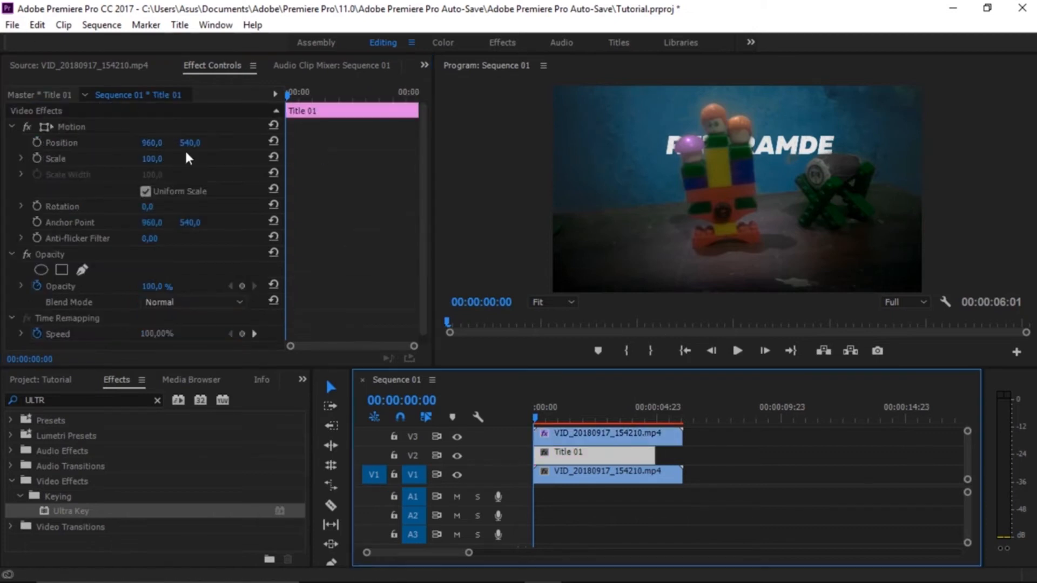
Lower Title 01 by setting its vertical position to 589, and play the sequence from the start.
{"action": "left_click_drag", "start_coordinate": [190, 143], "coordinate": [210, 143]}
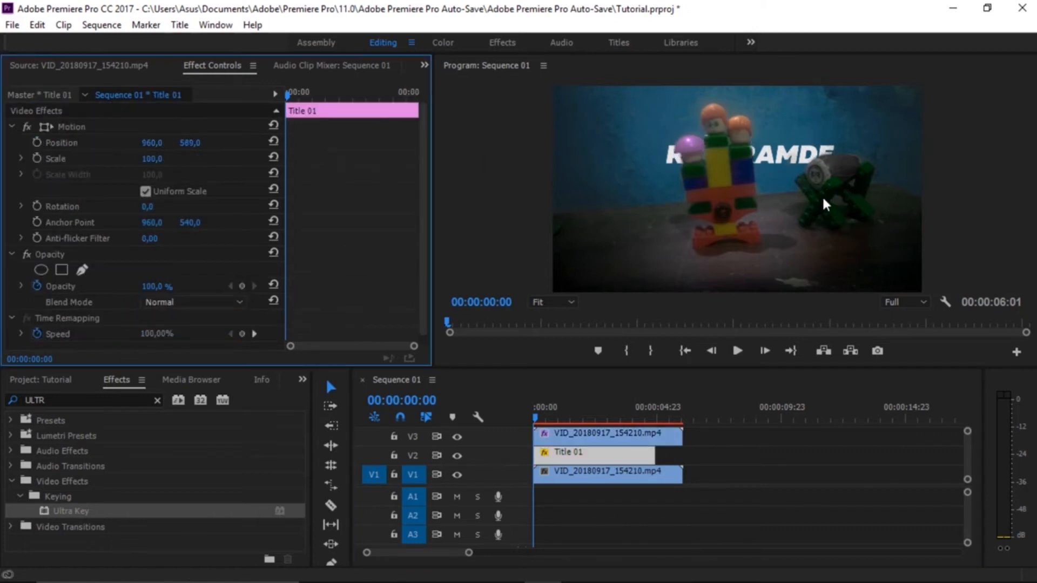
{"action": "mouse_move", "coordinate": [540, 418]}
{"action": "left_mouse_down"}
{"action": "mouse_move", "coordinate": [573, 419]}
{"action": "mouse_move", "coordinate": [524, 423]}
{"action": "left_mouse_up"}
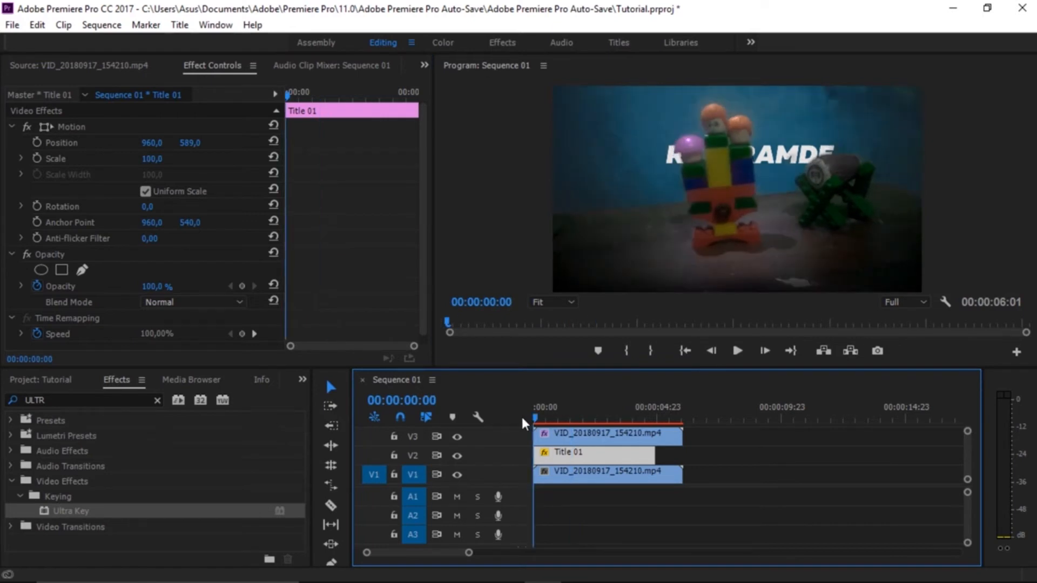
{"action": "key", "text": "space"}
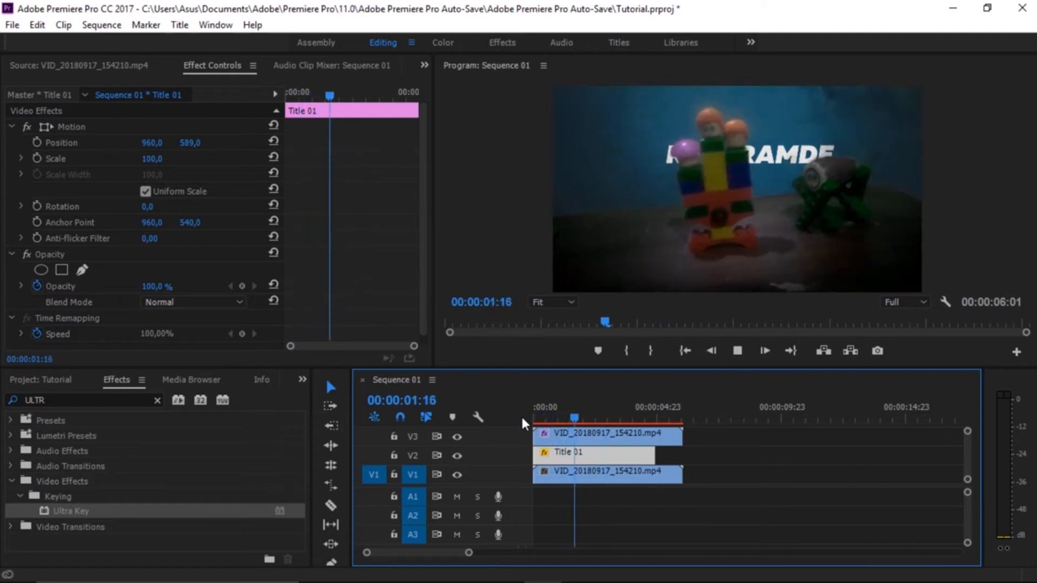
{"action": "key", "text": "space"}
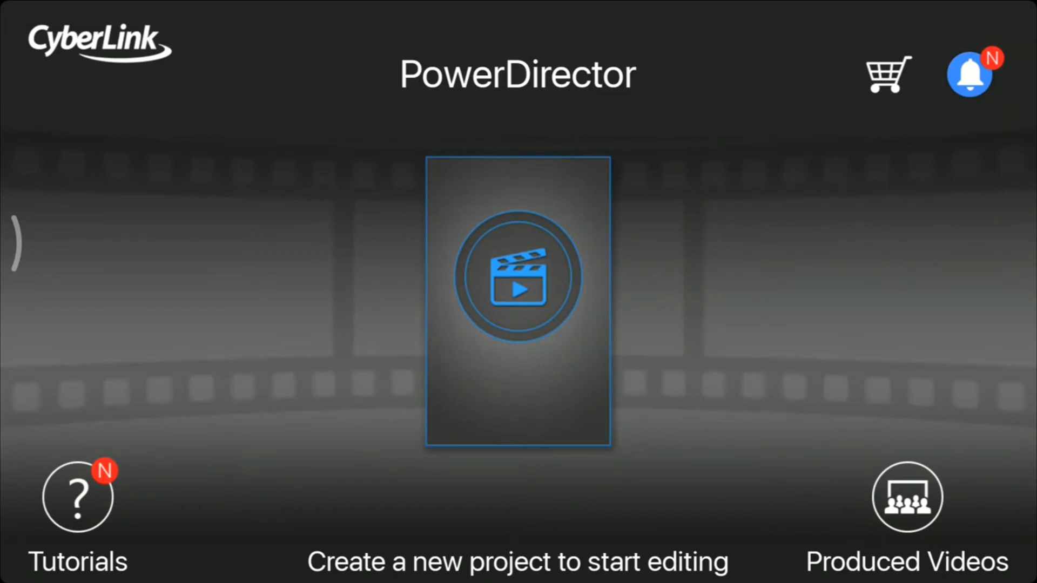
Switch to PowerDirector and create a new project with the 16:9 aspect ratio, keeping the suggested name.
{"action": "left_click", "coordinate": [519, 276]}
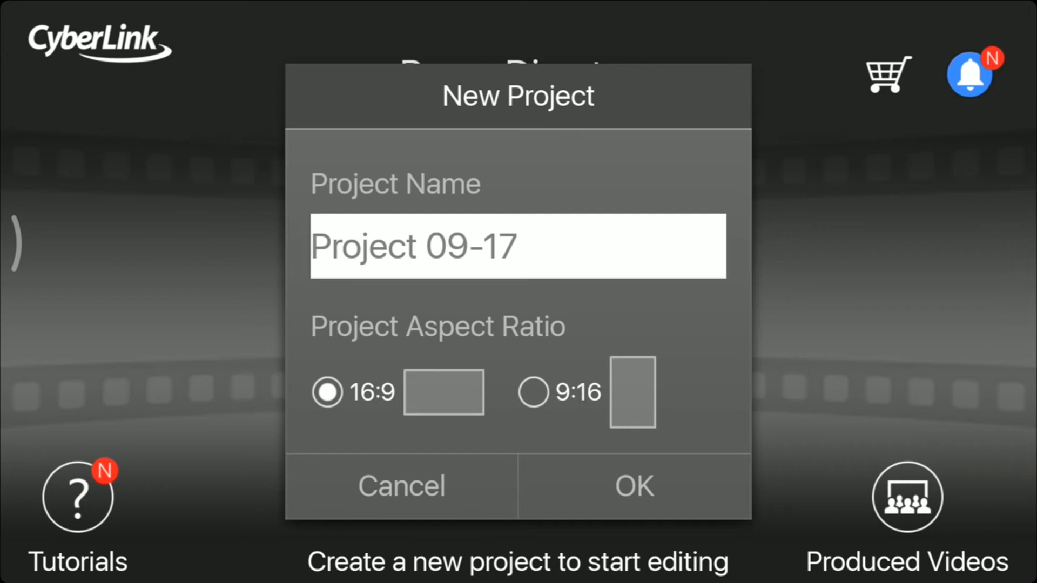
{"action": "left_click", "coordinate": [635, 486]}
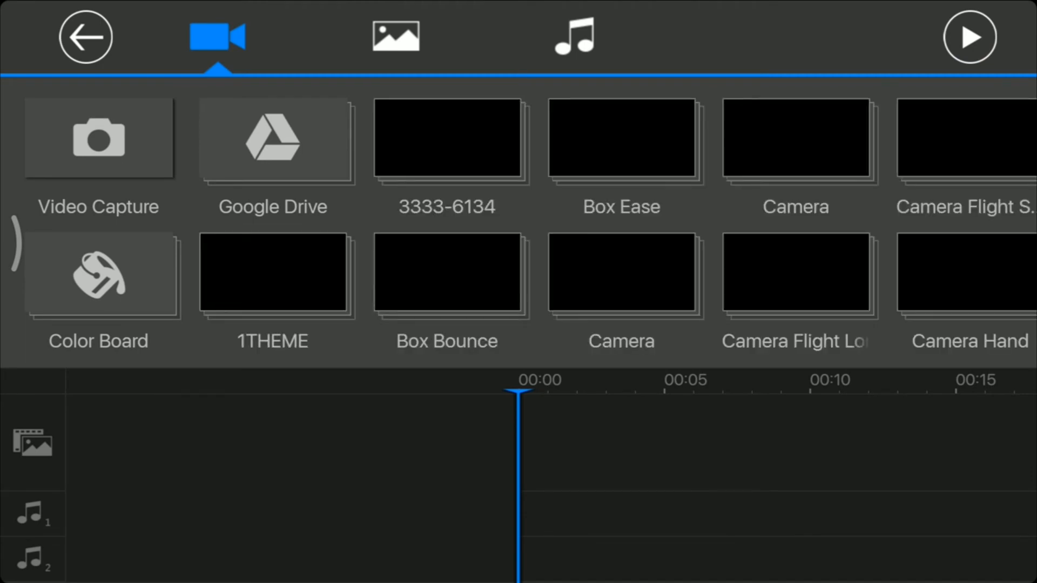
Add the VID_20180917 toy video from the Camera folder to the main track at 00:00.
{"action": "scroll", "coordinate": [519, 227], "scroll_direction": "right", "scroll_amount": 2}
{"action": "scroll", "coordinate": [518, 227], "scroll_direction": "right", "scroll_amount": 2}
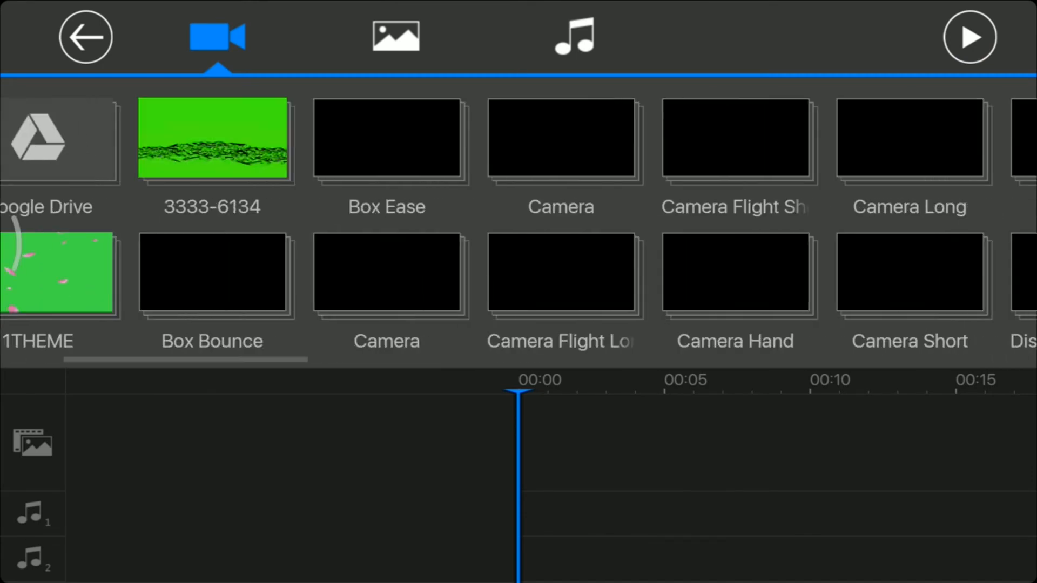
{"action": "left_click", "coordinate": [562, 139]}
{"action": "left_click", "coordinate": [99, 138]}
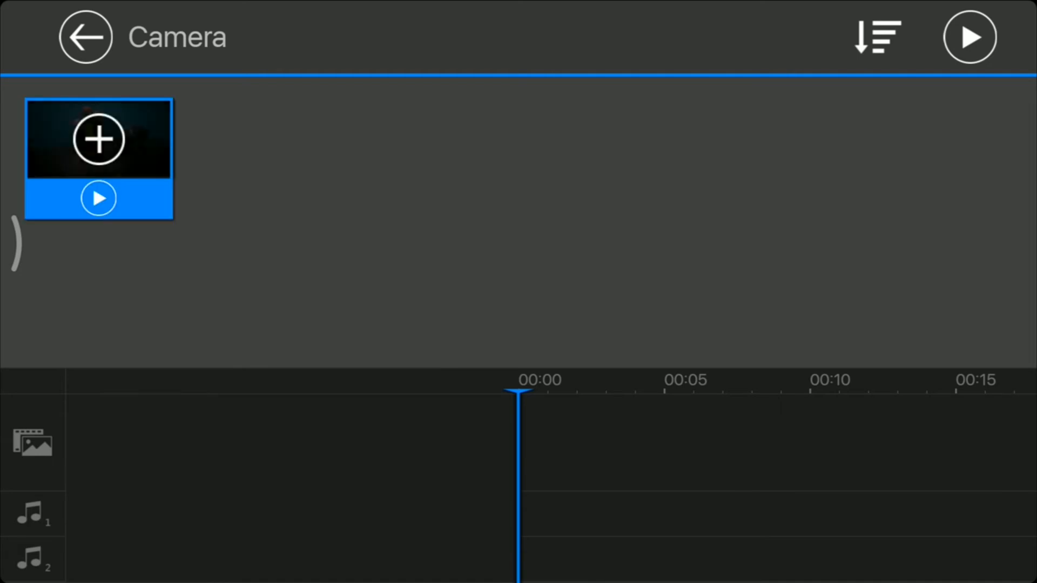
{"action": "left_click", "coordinate": [99, 139]}
Select the toy clip in the timeline, disable showing the trimming tip next time, and dismiss it.
{"action": "left_click", "coordinate": [608, 443]}
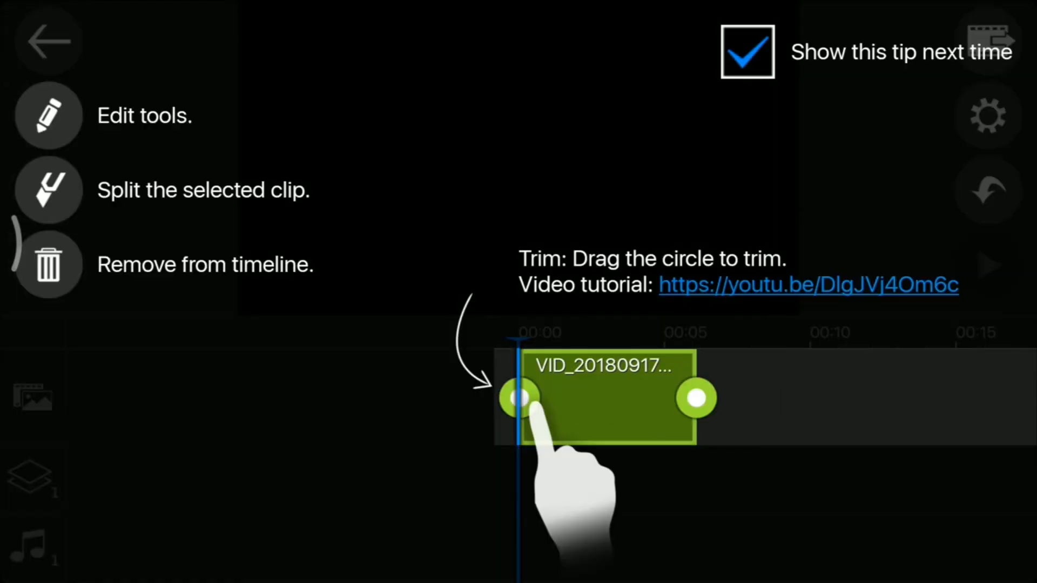
{"action": "left_click", "coordinate": [748, 52]}
{"action": "left_click", "coordinate": [519, 189]}
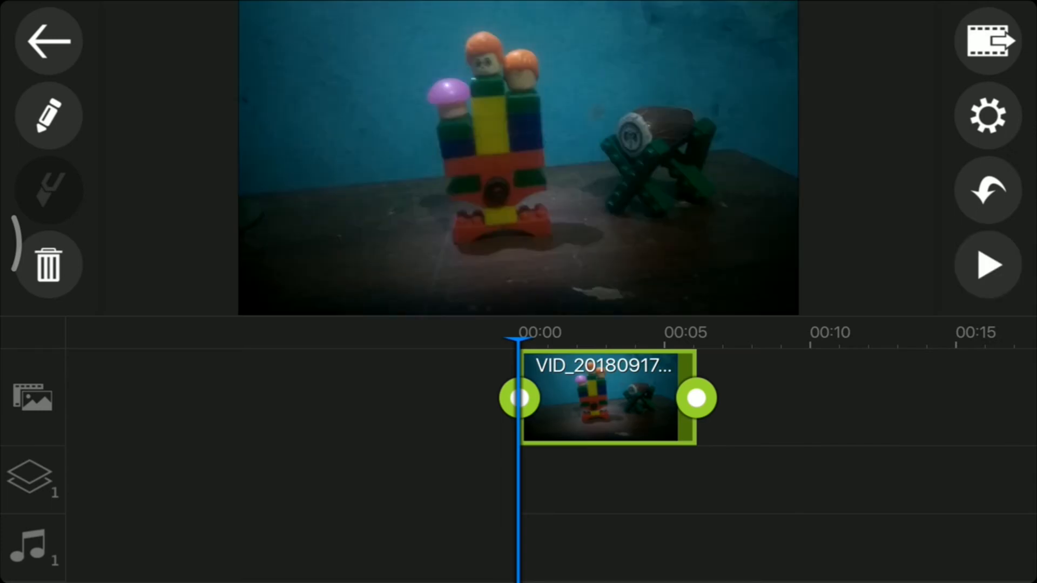
Add the VID_20180917 toy video from the Camera folder as a video overlay on track 1 at 00:00.
{"action": "mouse_move", "coordinate": [702, 481]}
{"action": "left_mouse_down"}
{"action": "mouse_move", "coordinate": [562, 481]}
{"action": "mouse_move", "coordinate": [702, 480]}
{"action": "left_mouse_up"}
{"action": "left_click", "coordinate": [608, 398]}
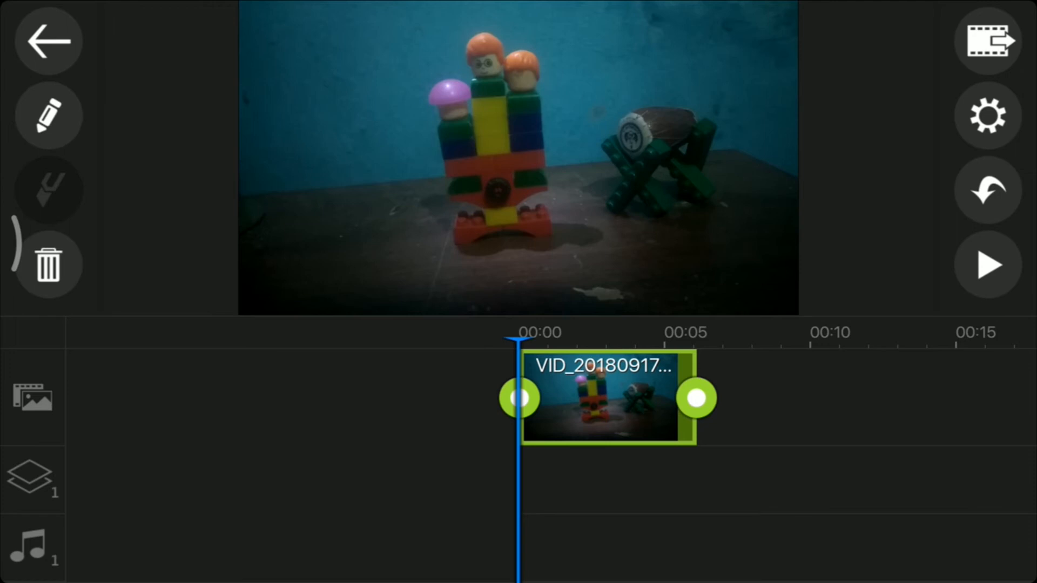
{"action": "left_click", "coordinate": [702, 481]}
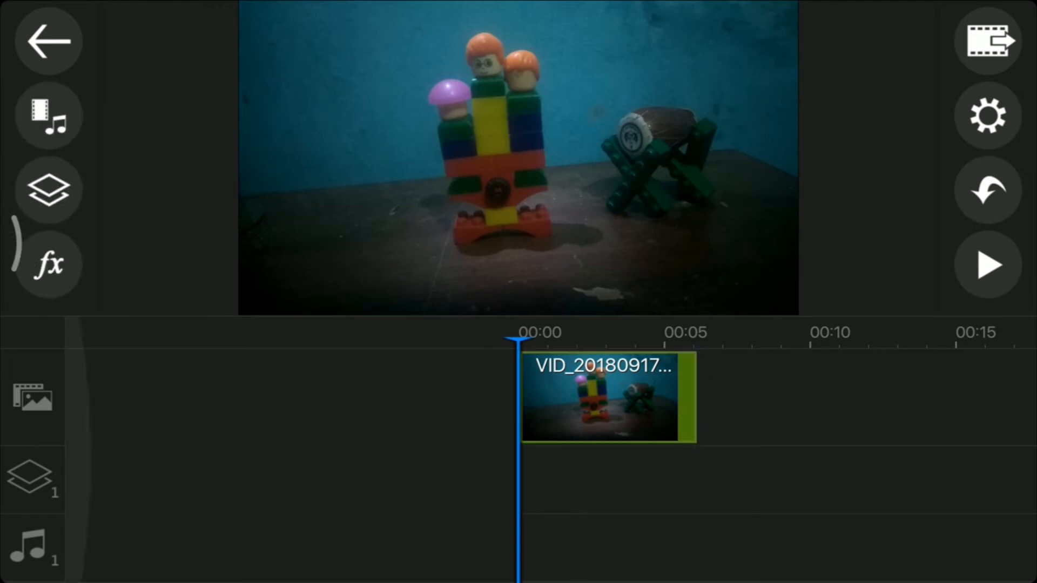
{"action": "left_click", "coordinate": [49, 190]}
{"action": "left_click", "coordinate": [146, 143]}
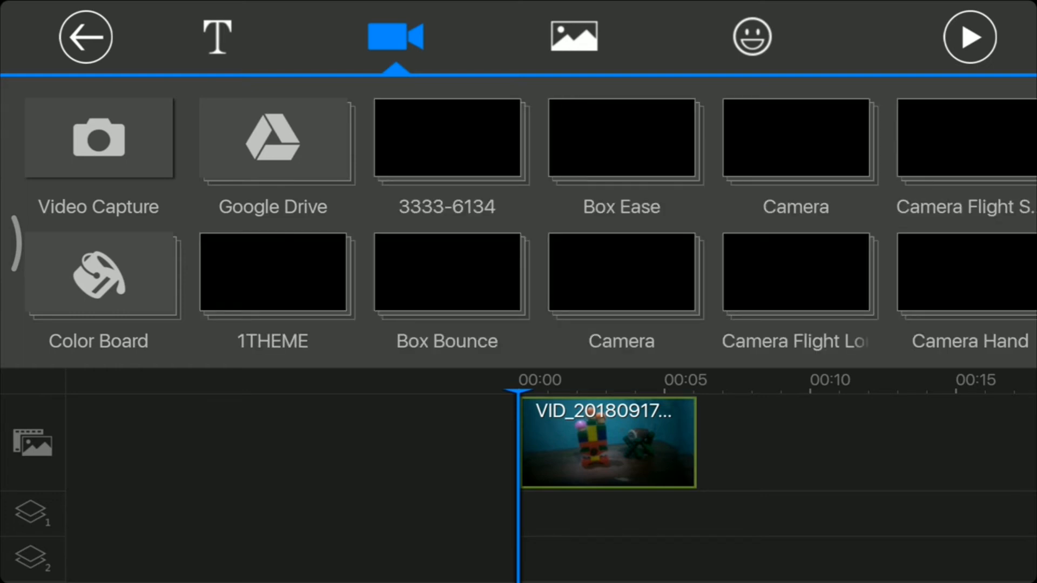
{"action": "scroll", "coordinate": [519, 216], "scroll_direction": "right", "scroll_amount": 3}
{"action": "left_click", "coordinate": [630, 143]}
{"action": "left_click", "coordinate": [99, 138]}
{"action": "left_click", "coordinate": [98, 138]}
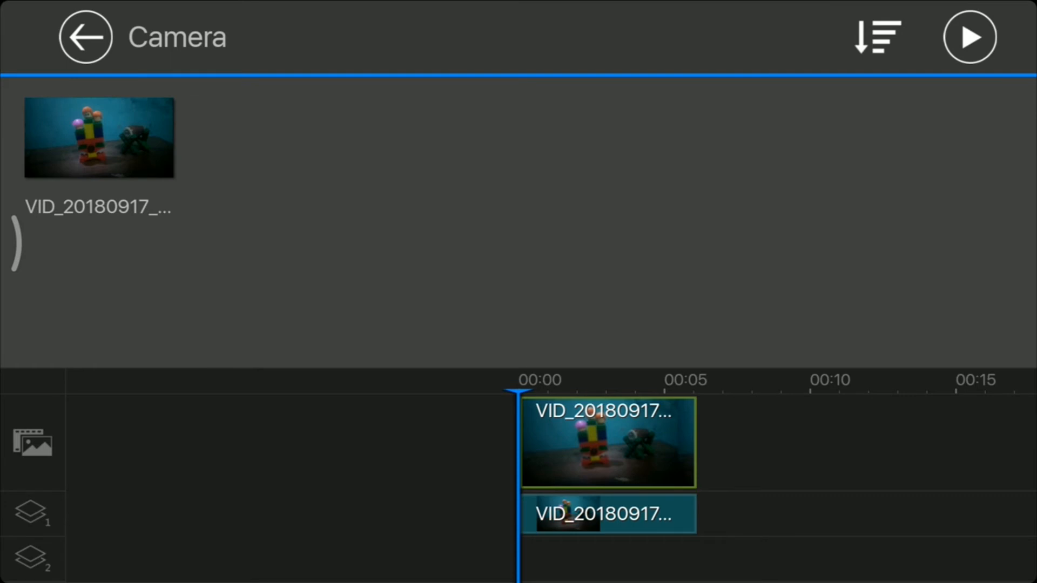
{"action": "left_click", "coordinate": [970, 36]}
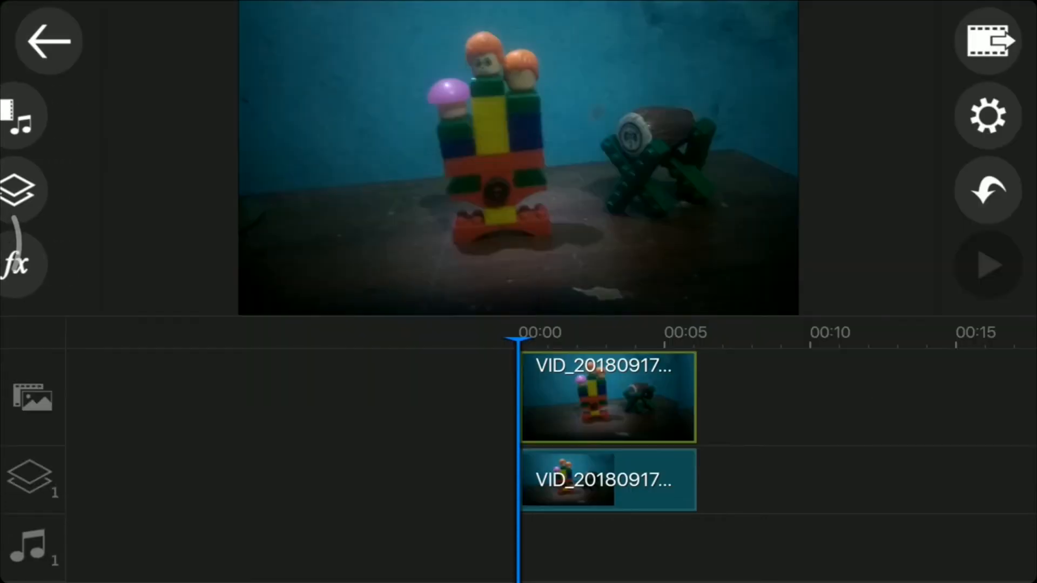
Play the opening of the timeline to preview the overlay, and select the toy overlay clip.
{"action": "left_click", "coordinate": [988, 265]}
{"action": "left_click", "coordinate": [988, 265]}
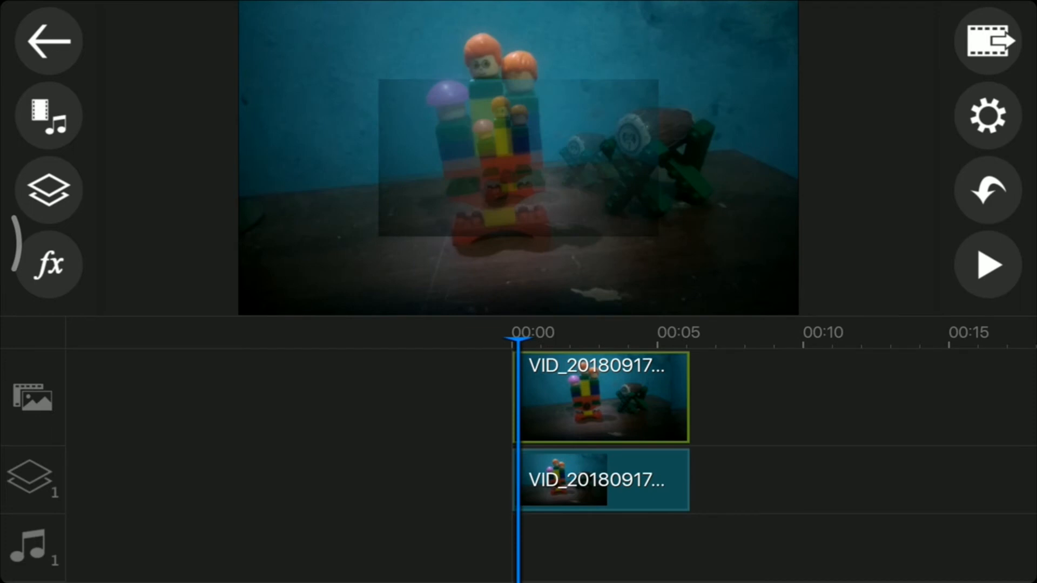
{"action": "left_click", "coordinate": [988, 264]}
{"action": "left_click", "coordinate": [589, 479]}
{"action": "left_click", "coordinate": [49, 115]}
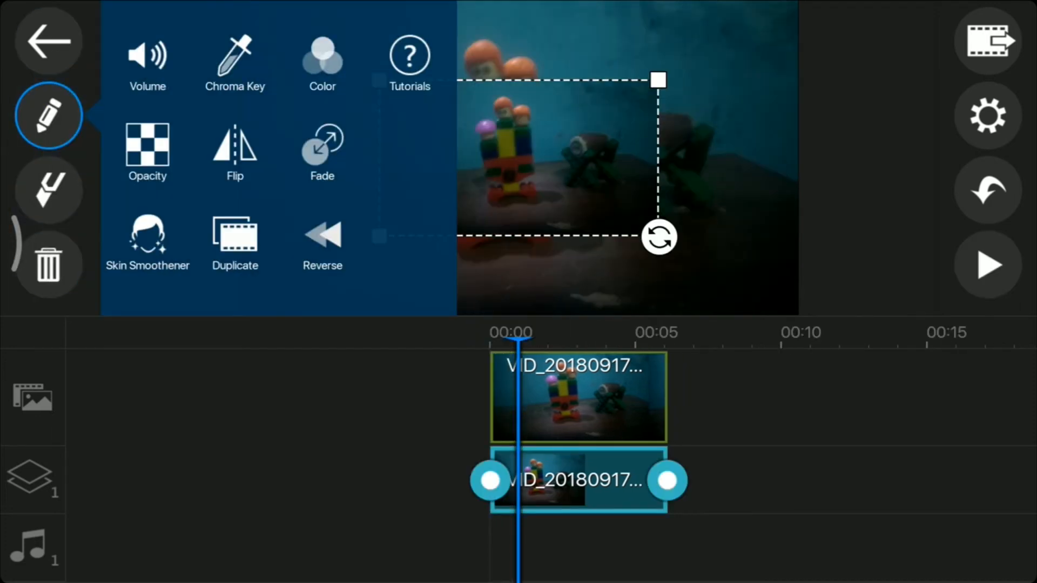
{"action": "left_click", "coordinate": [147, 59]}
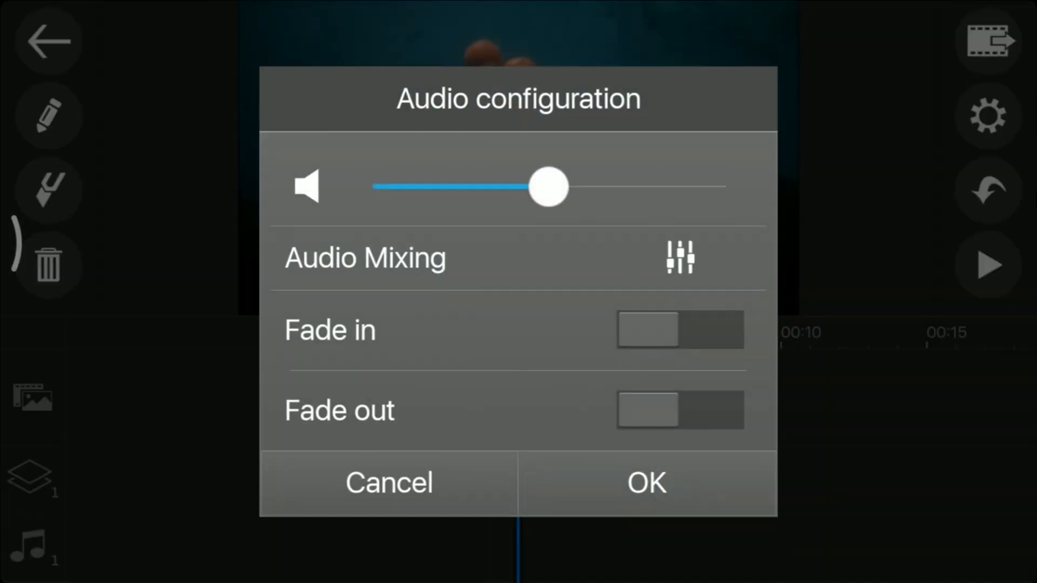
{"action": "left_click", "coordinate": [389, 482]}
Turn off both fade in and fade out for the toy overlay clip.
{"action": "left_click", "coordinate": [49, 115]}
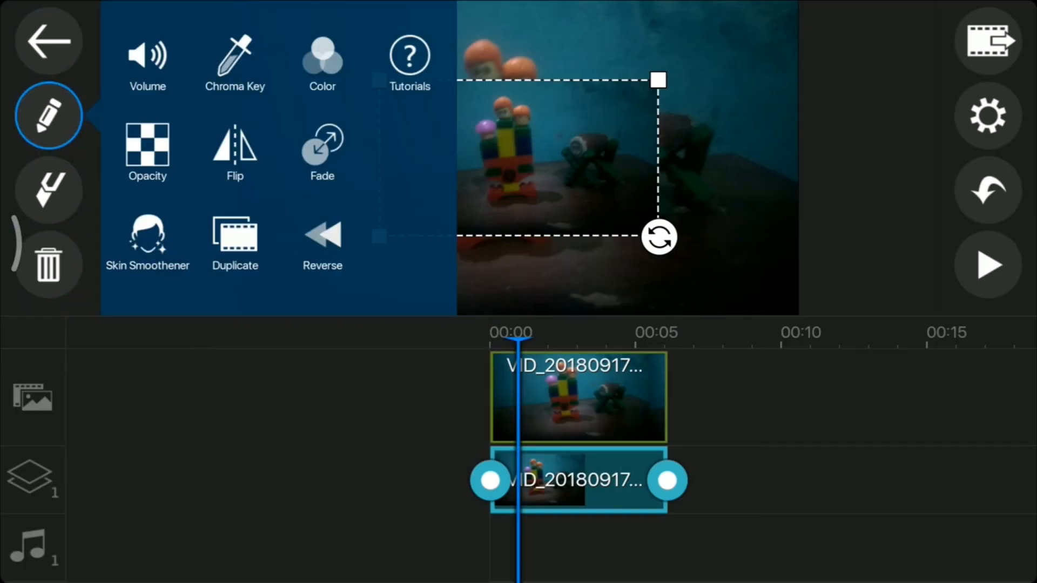
{"action": "left_click", "coordinate": [323, 151]}
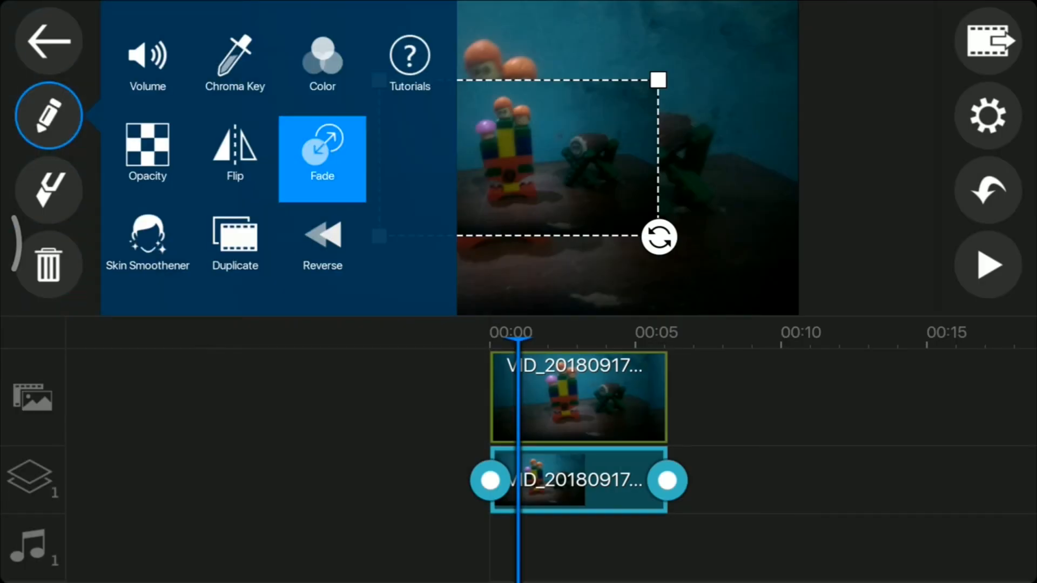
{"action": "left_click", "coordinate": [719, 253]}
{"action": "left_click", "coordinate": [719, 331]}
{"action": "left_click", "coordinate": [667, 401]}
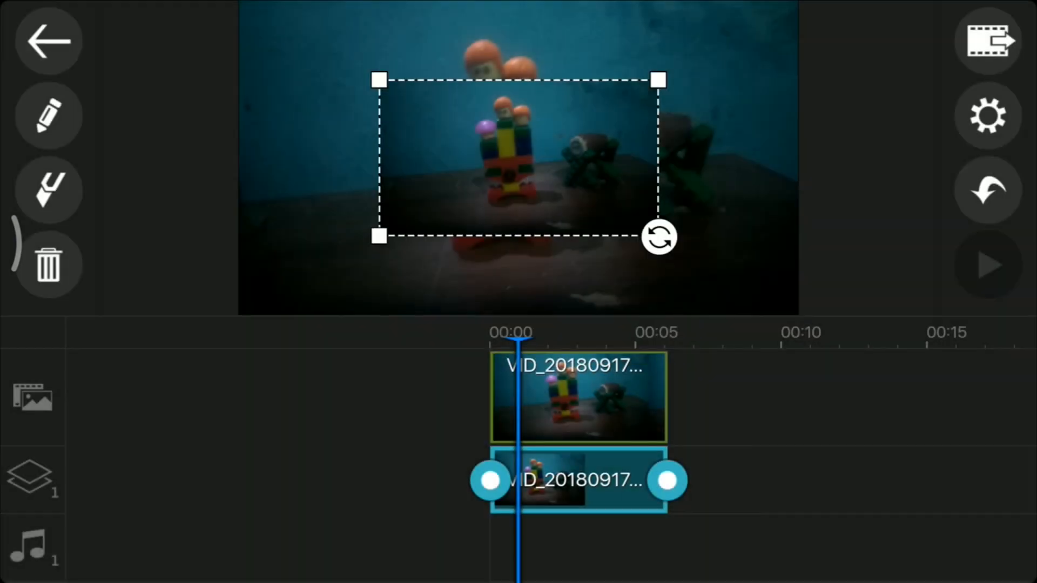
Enlarge the toy overlay to fill the entire frame, and preview the result from the start.
{"action": "left_click_drag", "start_coordinate": [659, 236], "coordinate": [793, 309]}
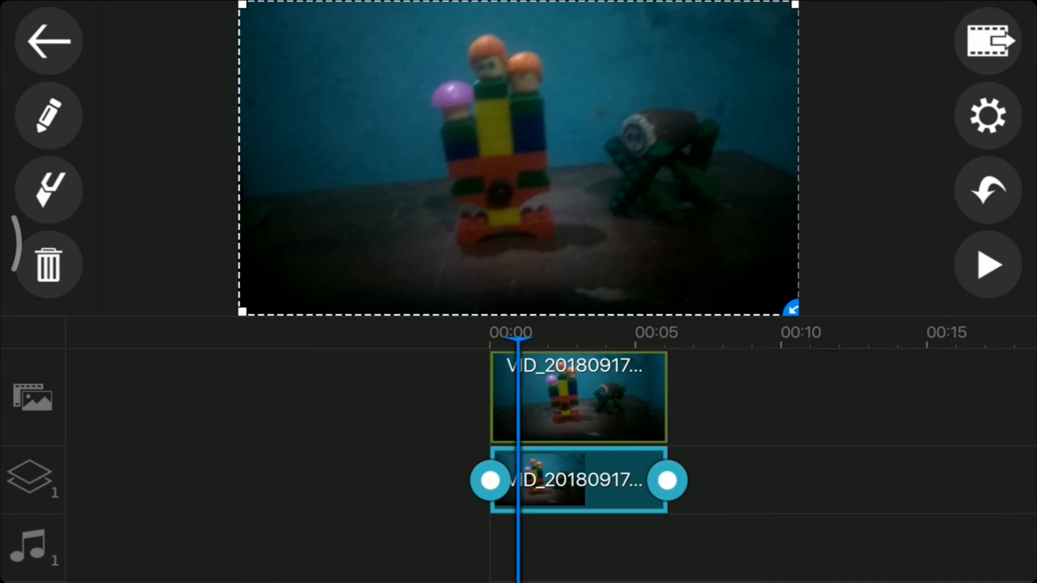
{"action": "left_click_drag", "start_coordinate": [792, 308], "coordinate": [792, 308]}
{"action": "left_click", "coordinate": [988, 265]}
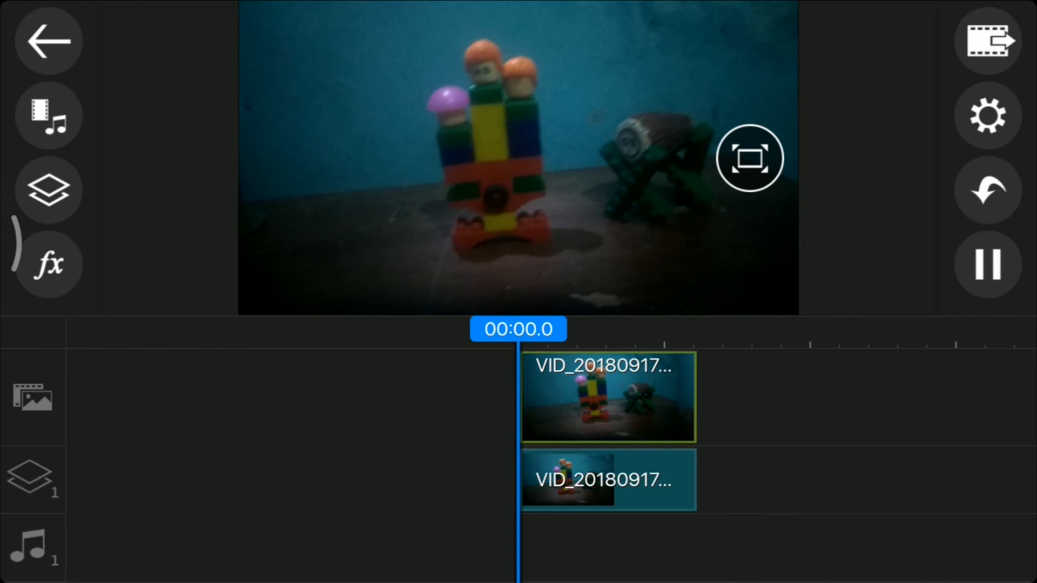
{"action": "left_click", "coordinate": [988, 265]}
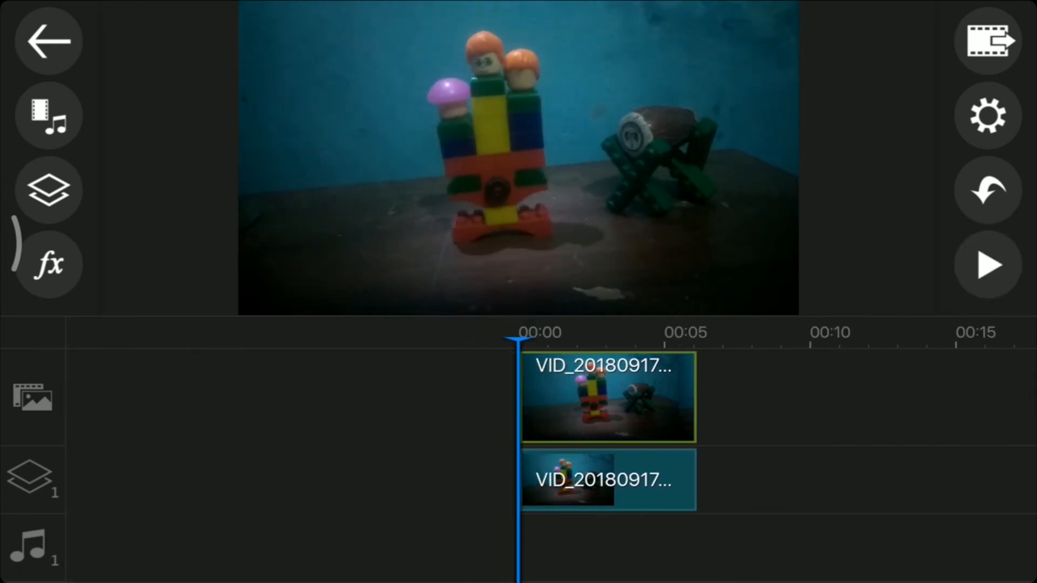
Add the Default title on overlay track 2 at 00:00 and select it in the timeline.
{"action": "left_click", "coordinate": [48, 190]}
{"action": "left_click", "coordinate": [148, 64]}
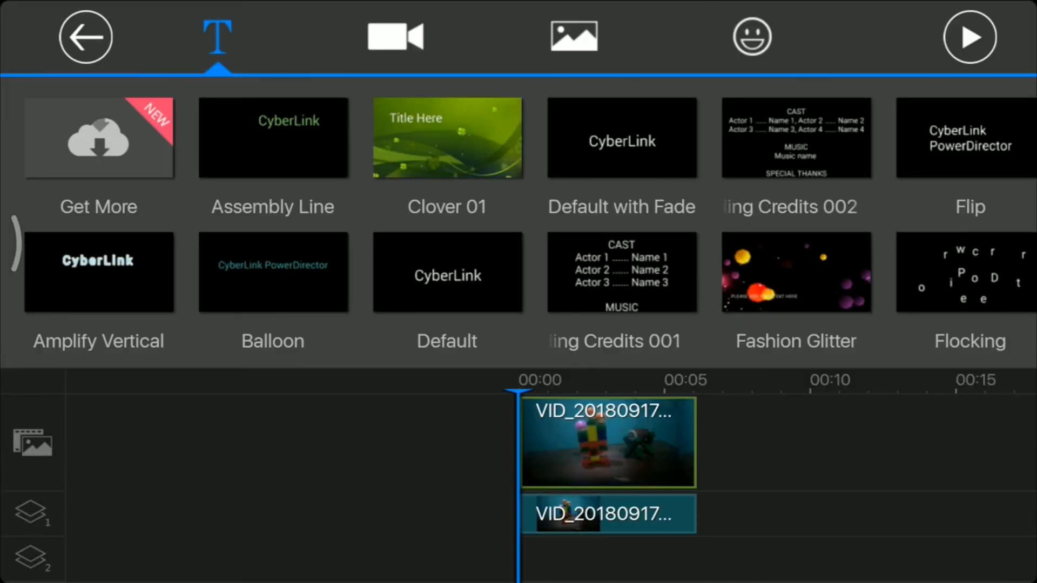
{"action": "left_click", "coordinate": [448, 272]}
{"action": "left_click", "coordinate": [448, 273]}
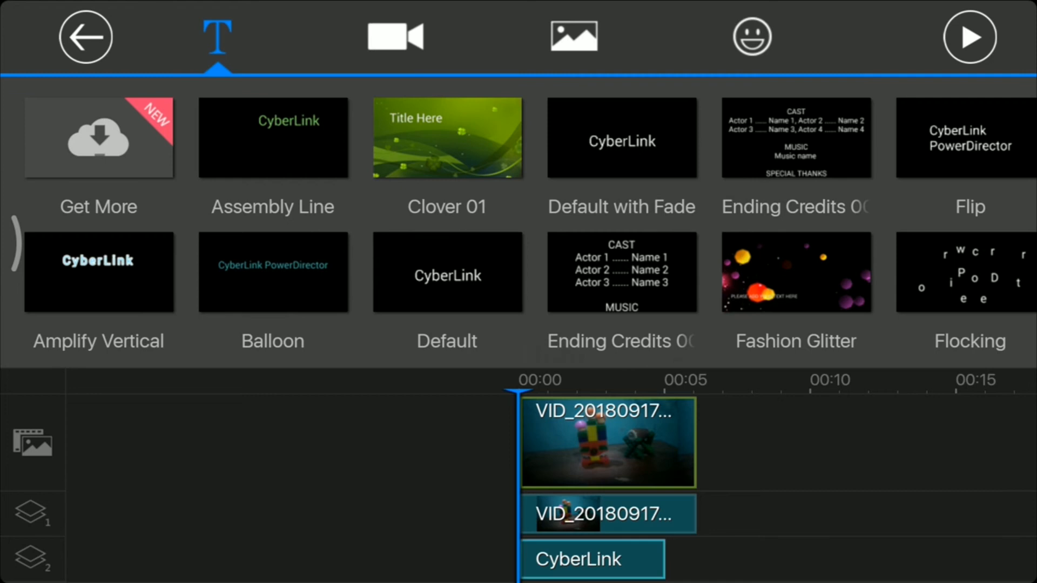
{"action": "left_click", "coordinate": [593, 560]}
{"action": "left_click", "coordinate": [748, 52]}
{"action": "left_click", "coordinate": [702, 216]}
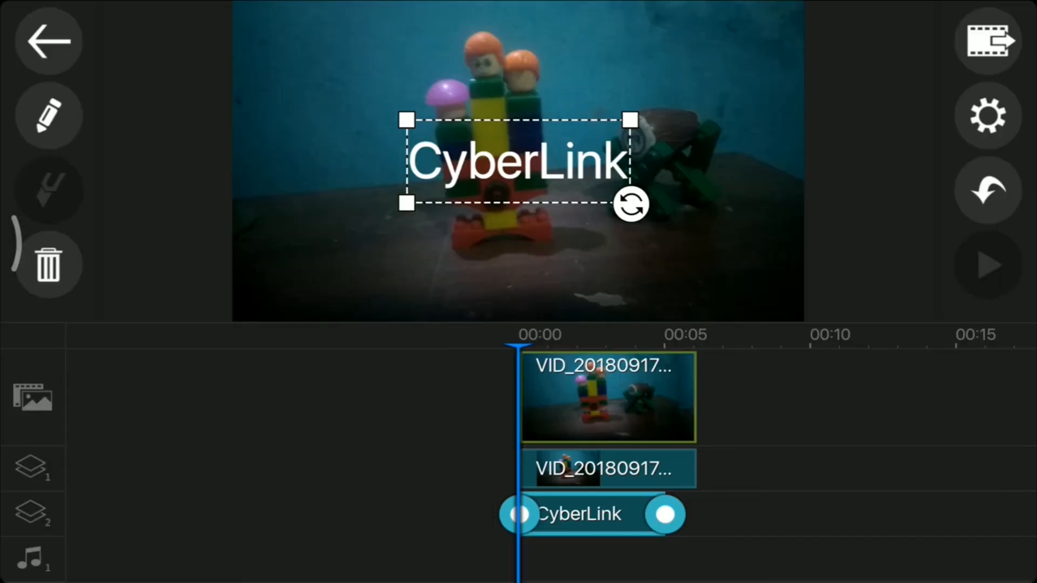
Swap the overlay layers so the title sits on track 1 and the toy overlay on track 2.
{"action": "left_click", "coordinate": [610, 469]}
{"action": "left_click_drag", "start_coordinate": [609, 468], "coordinate": [610, 514]}
{"action": "left_click_drag", "start_coordinate": [770, 515], "coordinate": [593, 469]}
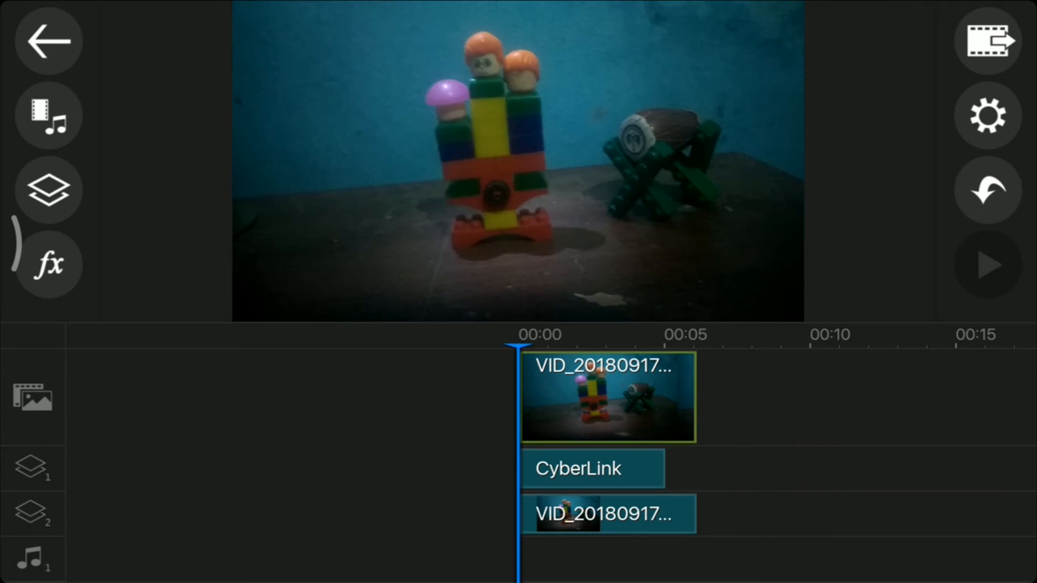
Examine the layer order by selecting the title and the toy overlay in turn.
{"action": "left_click", "coordinate": [610, 515]}
{"action": "left_click", "coordinate": [832, 513]}
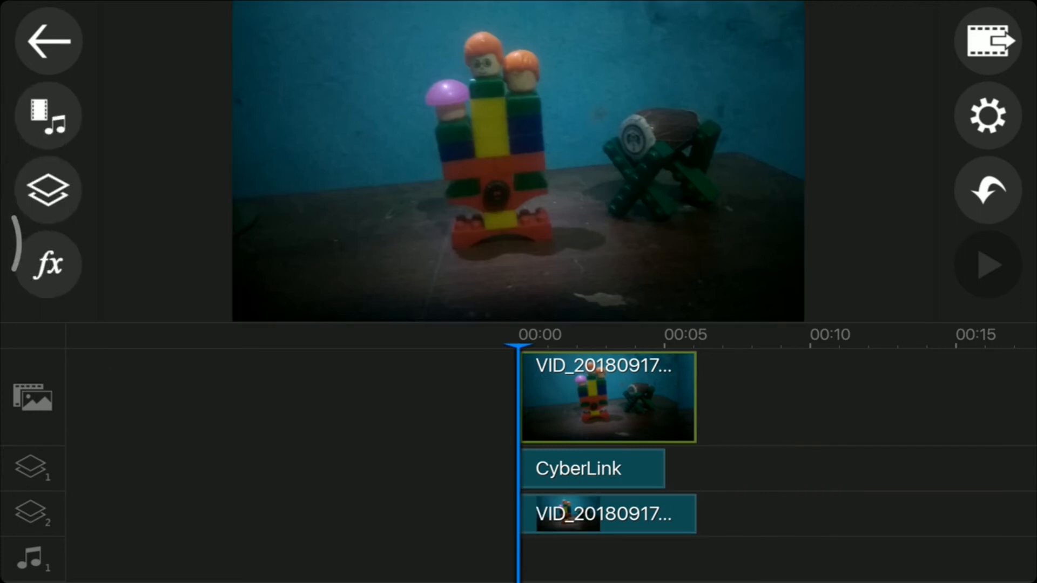
{"action": "left_click", "coordinate": [593, 469]}
{"action": "left_click", "coordinate": [832, 491]}
{"action": "left_click", "coordinate": [610, 515]}
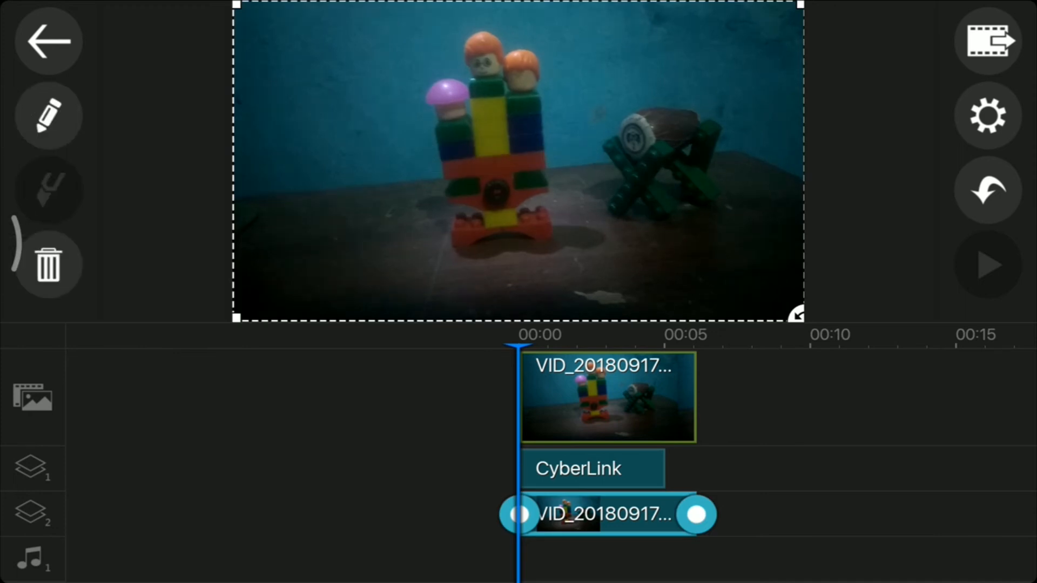
{"action": "left_click", "coordinate": [831, 492]}
{"action": "left_click", "coordinate": [593, 469]}
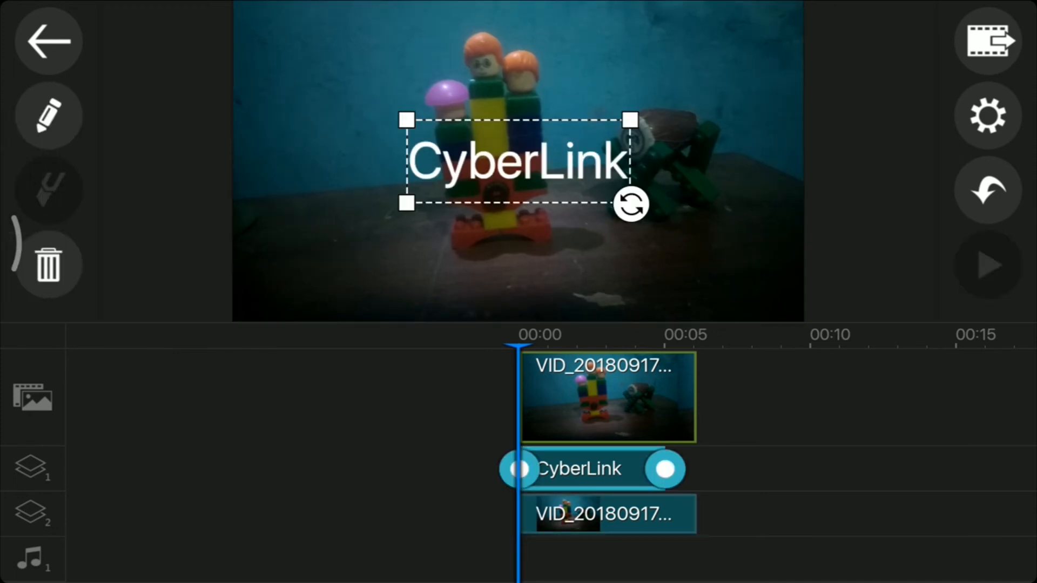
{"action": "left_click", "coordinate": [832, 492]}
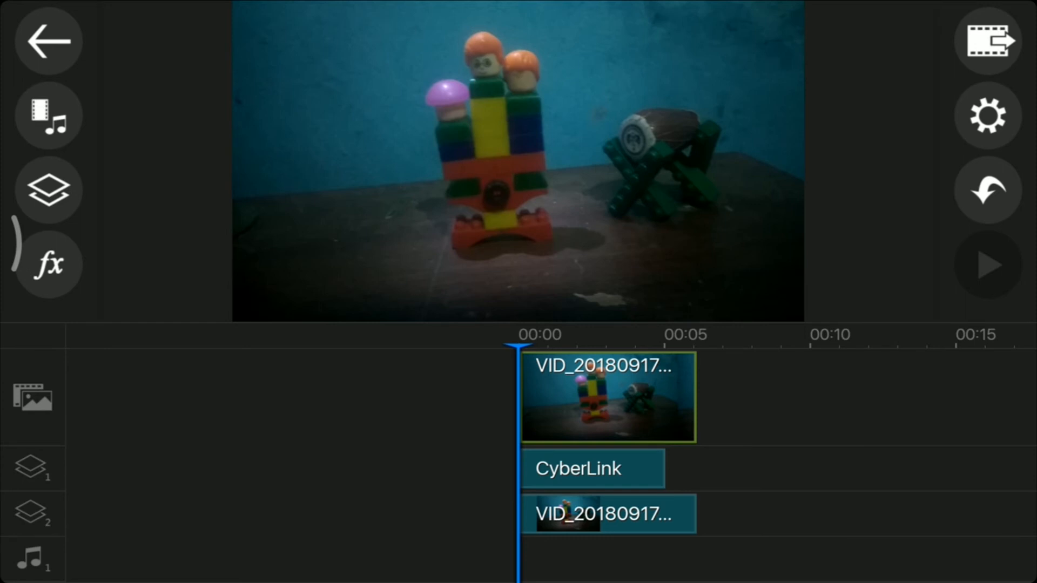
Change the title's font to a bolder sans-serif face.
{"action": "left_click", "coordinate": [593, 469]}
{"action": "left_click", "coordinate": [48, 116]}
{"action": "left_click", "coordinate": [146, 78]}
{"action": "left_click", "coordinate": [327, 463]}
{"action": "scroll", "coordinate": [342, 235], "scroll_direction": "down", "scroll_amount": 7}
{"action": "left_click", "coordinate": [241, 298]}
{"action": "left_click", "coordinate": [327, 463]}
{"action": "left_click", "coordinate": [272, 140]}
{"action": "left_click", "coordinate": [145, 547]}
{"action": "left_click", "coordinate": [48, 41]}
Replace the placeholder title text with the creator's channel name in capitals.
{"action": "left_click", "coordinate": [48, 116]}
{"action": "left_click", "coordinate": [518, 162]}
{"action": "left_click", "coordinate": [518, 162]}
{"action": "key", "text": "BackSpace"}
{"action": "key", "text": "BackSpace"}
{"action": "key", "text": "BackSpace"}
{"action": "key", "text": "BackSpace"}
{"action": "key", "text": "BackSpace"}
{"action": "key", "text": "BackSpace"}
{"action": "key", "text": "BackSpace"}
{"action": "key", "text": "BackSpace"}
{"action": "key", "text": "BackSpace"}
{"action": "type", "text": "REZARAMDE"}
{"action": "left_click", "coordinate": [987, 99]}
Move the title up across the toy figures and the drum, tilted slightly upward to the right.
{"action": "left_click_drag", "start_coordinate": [519, 162], "coordinate": [551, 107]}
{"action": "left_click_drag", "start_coordinate": [697, 144], "coordinate": [714, 131]}
{"action": "mouse_move", "coordinate": [551, 107]}
{"action": "left_mouse_down"}
{"action": "mouse_move", "coordinate": [545, 128]}
{"action": "mouse_move", "coordinate": [555, 107]}
{"action": "mouse_move", "coordinate": [545, 116]}
{"action": "left_mouse_up"}
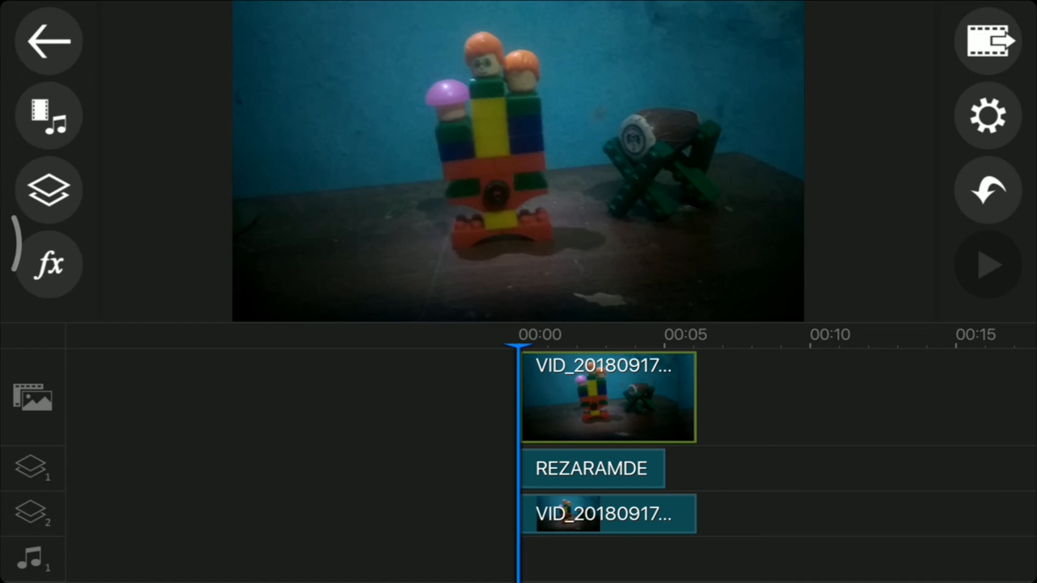
Apply Chroma Key to the toy overlay on track 2, sampling the blue wall as the key color.
{"action": "left_click", "coordinate": [608, 514]}
{"action": "left_click", "coordinate": [593, 468]}
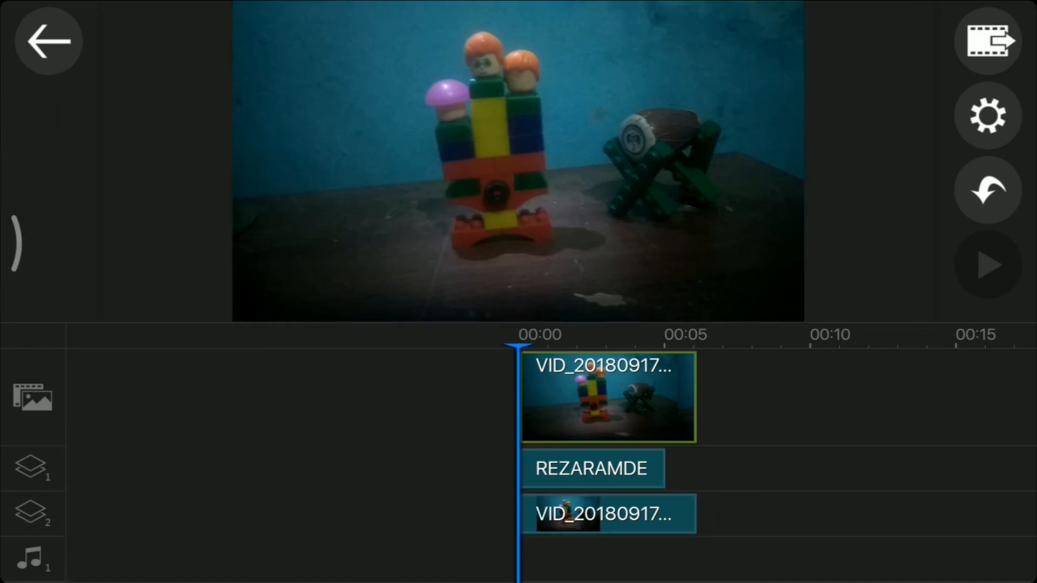
{"action": "left_click", "coordinate": [609, 515]}
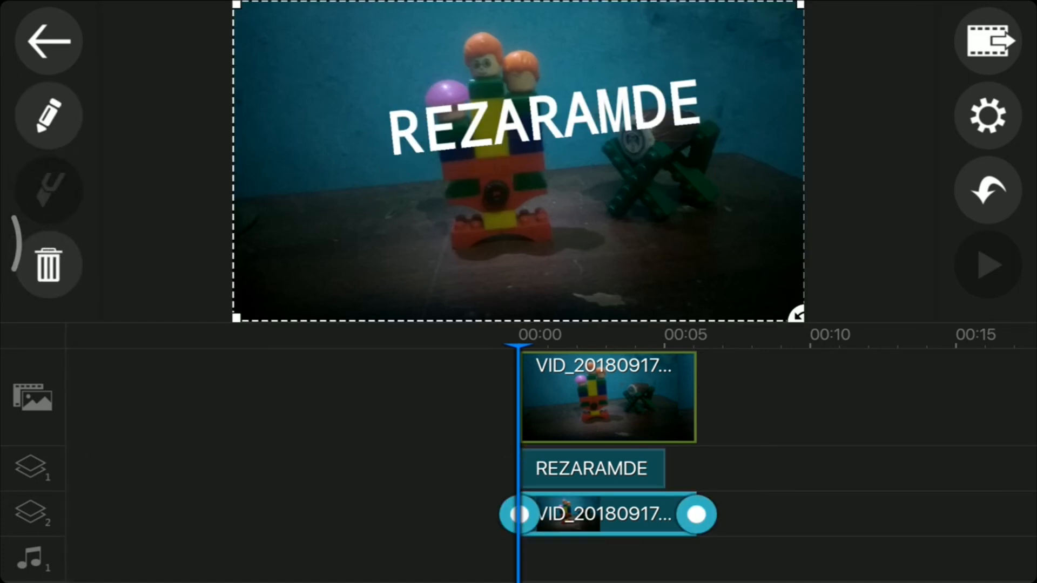
{"action": "left_click", "coordinate": [48, 115]}
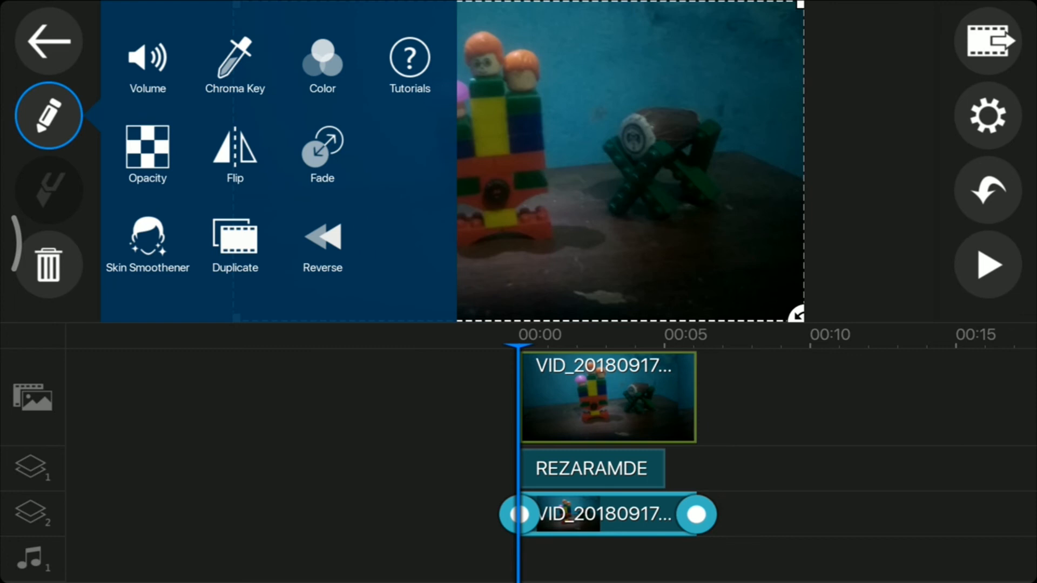
{"action": "left_click", "coordinate": [235, 64]}
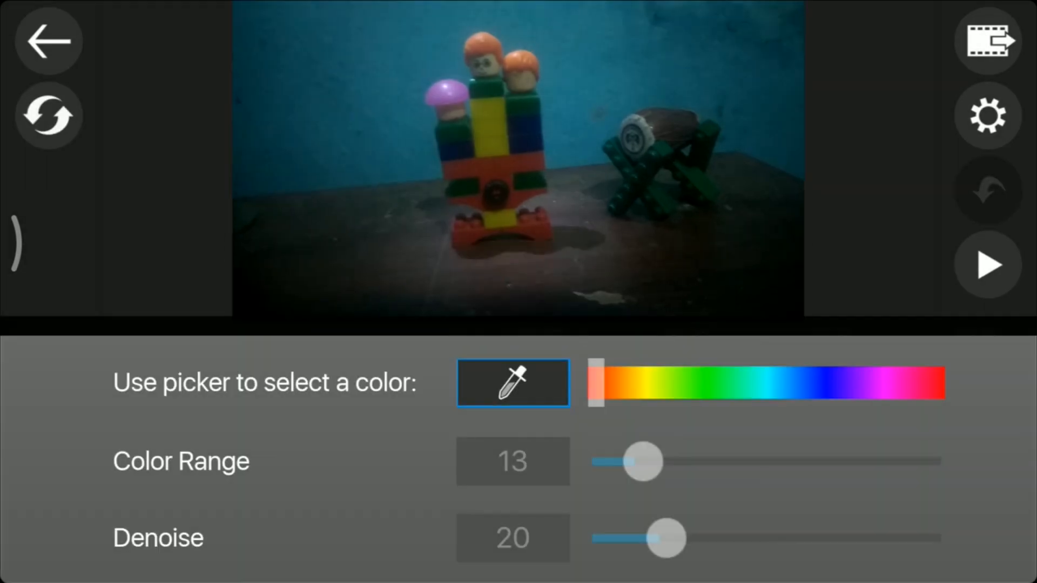
{"action": "left_click", "coordinate": [513, 383]}
{"action": "mouse_move", "coordinate": [533, 140]}
{"action": "left_mouse_down"}
{"action": "mouse_move", "coordinate": [377, 27]}
{"action": "mouse_move", "coordinate": [455, 81]}
{"action": "mouse_move", "coordinate": [389, 54]}
{"action": "mouse_move", "coordinate": [427, 31]}
{"action": "mouse_move", "coordinate": [435, 51]}
{"action": "left_mouse_up"}
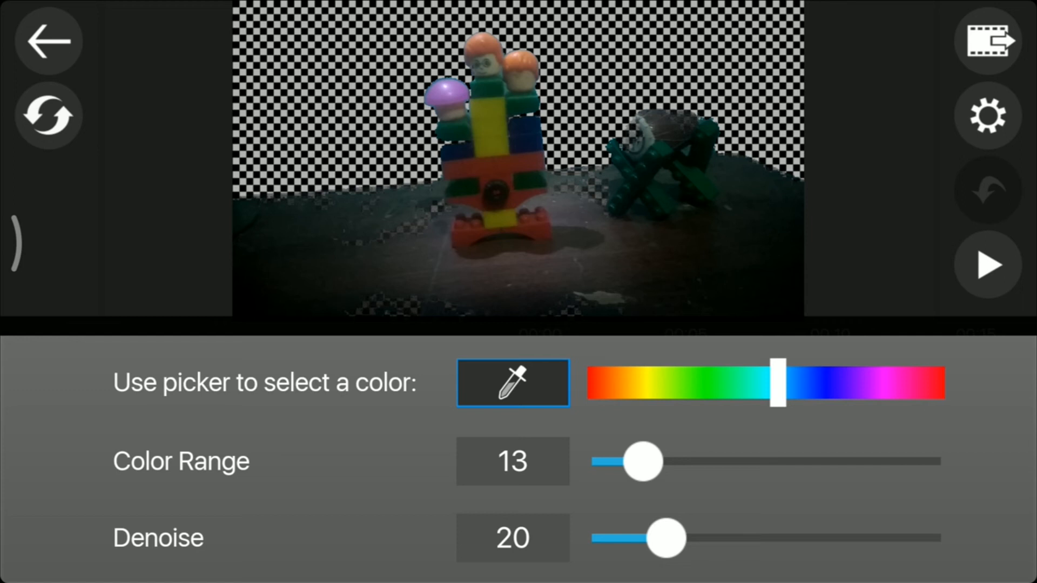
Set the overlay's chroma key Color Range to 6 with Denoise at 20, and close the settings.
{"action": "left_click_drag", "start_coordinate": [666, 538], "coordinate": [599, 538]}
{"action": "left_click_drag", "start_coordinate": [643, 462], "coordinate": [608, 461]}
{"action": "left_click_drag", "start_coordinate": [600, 538], "coordinate": [666, 538]}
{"action": "left_click_drag", "start_coordinate": [609, 462], "coordinate": [619, 462]}
{"action": "left_click", "coordinate": [48, 41]}
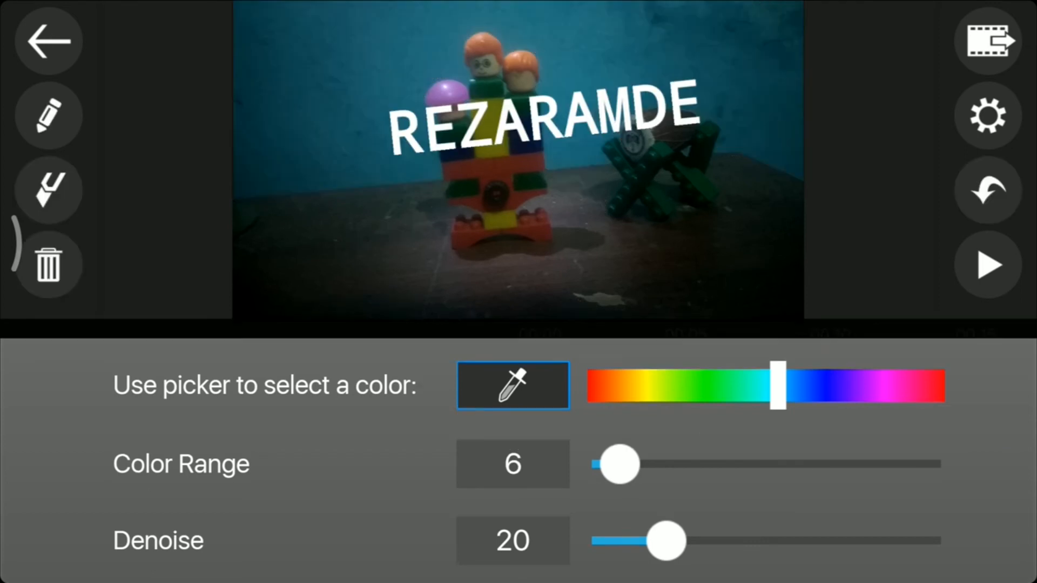
Play the timeline to check how the title sits behind the toys, and pause partway through.
{"action": "left_click", "coordinate": [989, 264]}
{"action": "left_click", "coordinate": [989, 265]}
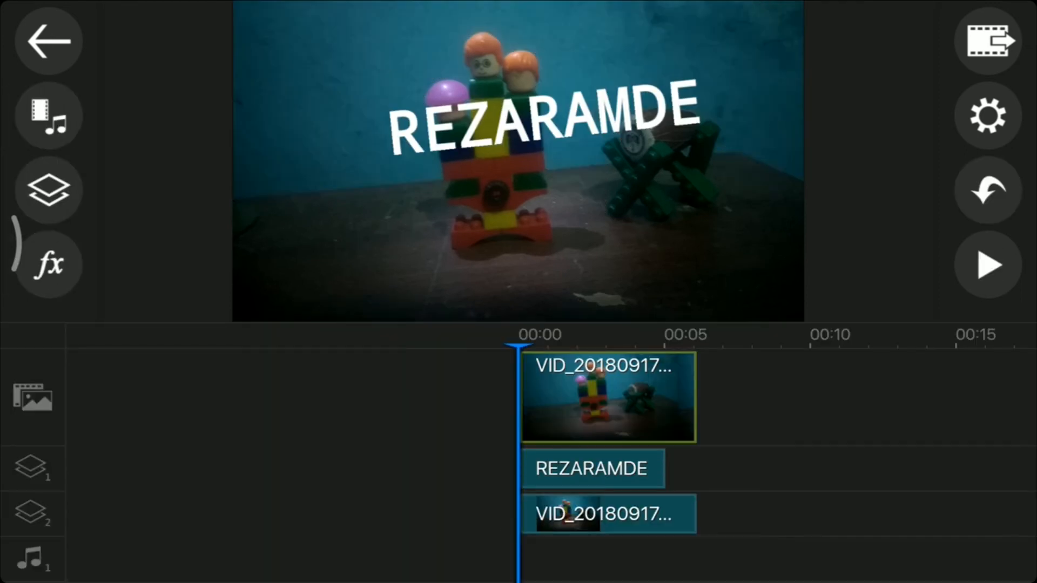
{"action": "left_click", "coordinate": [989, 265]}
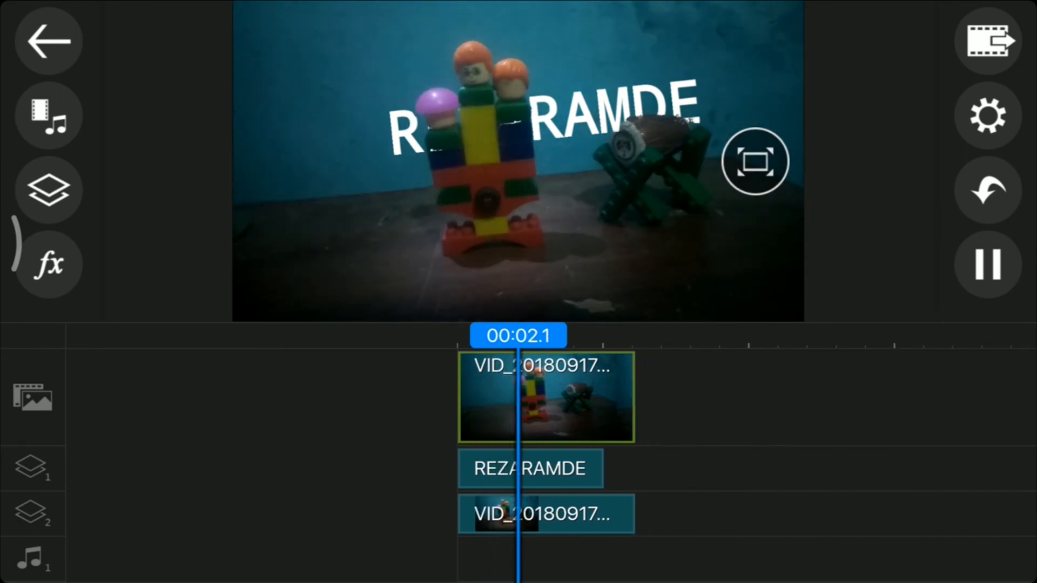
{"action": "left_click", "coordinate": [988, 265]}
Reopen the Chroma Key settings of the toy overlay on track 2.
{"action": "left_click", "coordinate": [562, 514]}
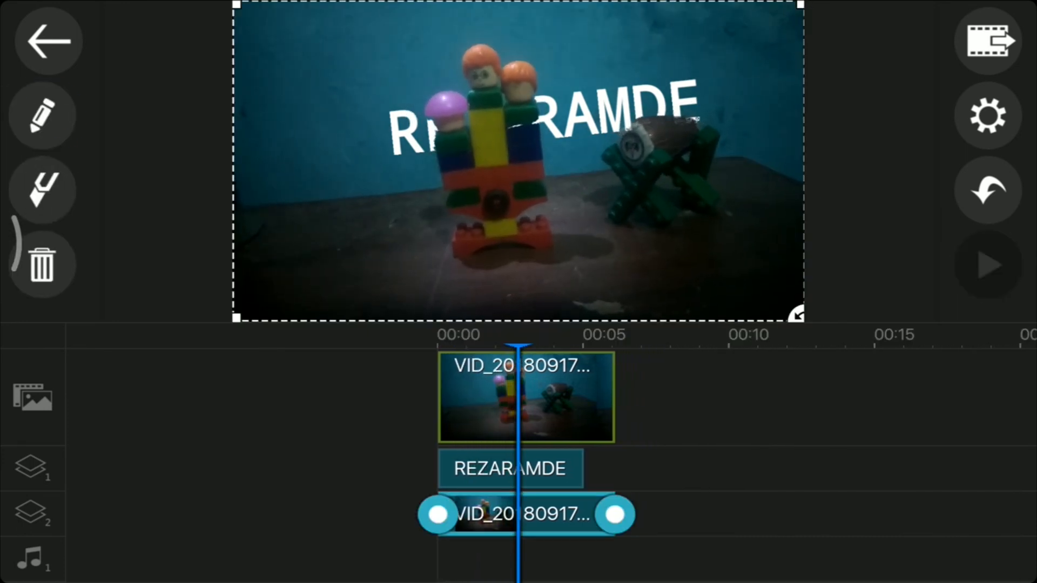
{"action": "left_click", "coordinate": [48, 115]}
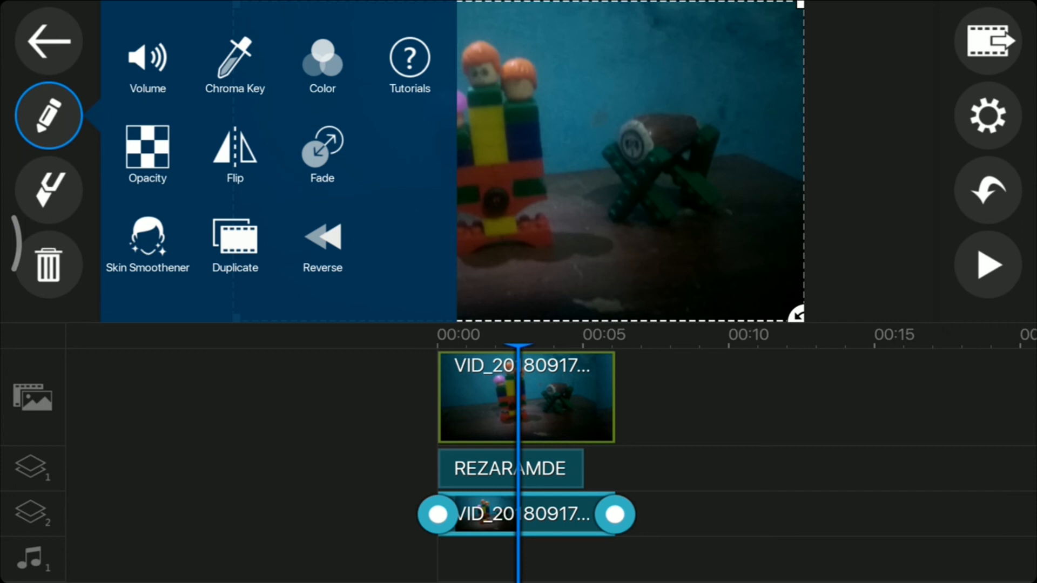
{"action": "left_click", "coordinate": [235, 65]}
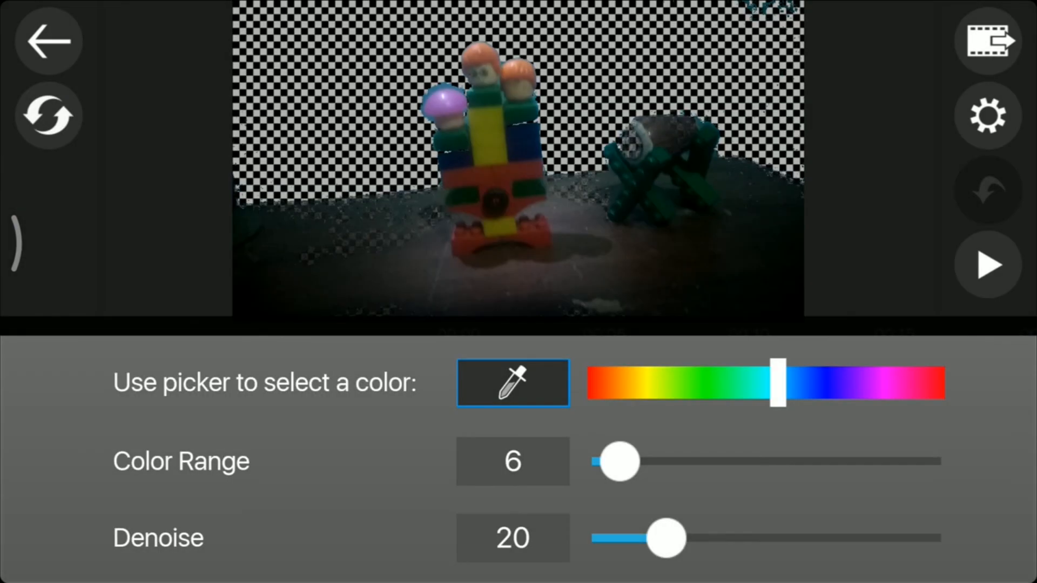
Try minimum Color Range and Denoise values on the toy overlay's chroma key.
{"action": "mouse_move", "coordinate": [666, 538]}
{"action": "left_mouse_down"}
{"action": "mouse_move", "coordinate": [625, 538]}
{"action": "mouse_move", "coordinate": [646, 538]}
{"action": "left_mouse_up"}
{"action": "mouse_move", "coordinate": [620, 462]}
{"action": "left_mouse_down"}
{"action": "mouse_move", "coordinate": [655, 461]}
{"action": "mouse_move", "coordinate": [599, 462]}
{"action": "left_mouse_up"}
{"action": "left_click_drag", "start_coordinate": [647, 538], "coordinate": [600, 538]}
Re-sample the blue wall between the toy figures and the drum, and lower Color Range and Denoise.
{"action": "left_click", "coordinate": [513, 383]}
{"action": "left_click", "coordinate": [580, 103]}
{"action": "left_click_drag", "start_coordinate": [643, 462], "coordinate": [599, 462]}
{"action": "mouse_move", "coordinate": [666, 538]}
{"action": "left_mouse_down"}
{"action": "mouse_move", "coordinate": [649, 538]}
{"action": "mouse_move", "coordinate": [663, 538]}
{"action": "left_mouse_up"}
{"action": "left_click_drag", "start_coordinate": [599, 461], "coordinate": [613, 462]}
{"action": "left_click_drag", "start_coordinate": [664, 538], "coordinate": [634, 538]}
{"action": "mouse_move", "coordinate": [613, 463]}
{"action": "left_mouse_down"}
{"action": "mouse_move", "coordinate": [603, 462]}
{"action": "mouse_move", "coordinate": [629, 461]}
{"action": "mouse_move", "coordinate": [607, 461]}
{"action": "left_mouse_up"}
Set the toy overlay's chroma key Color Range to exactly 4.
{"action": "left_click", "coordinate": [513, 462]}
{"action": "type", "text": "94"}
{"action": "key", "text": "BackSpace"}
{"action": "left_click", "coordinate": [908, 548]}
{"action": "left_click", "coordinate": [513, 462]}
{"action": "type", "text": "6"}
{"action": "key", "text": "BackSpace"}
{"action": "type", "text": "4"}
{"action": "left_click", "coordinate": [907, 549]}
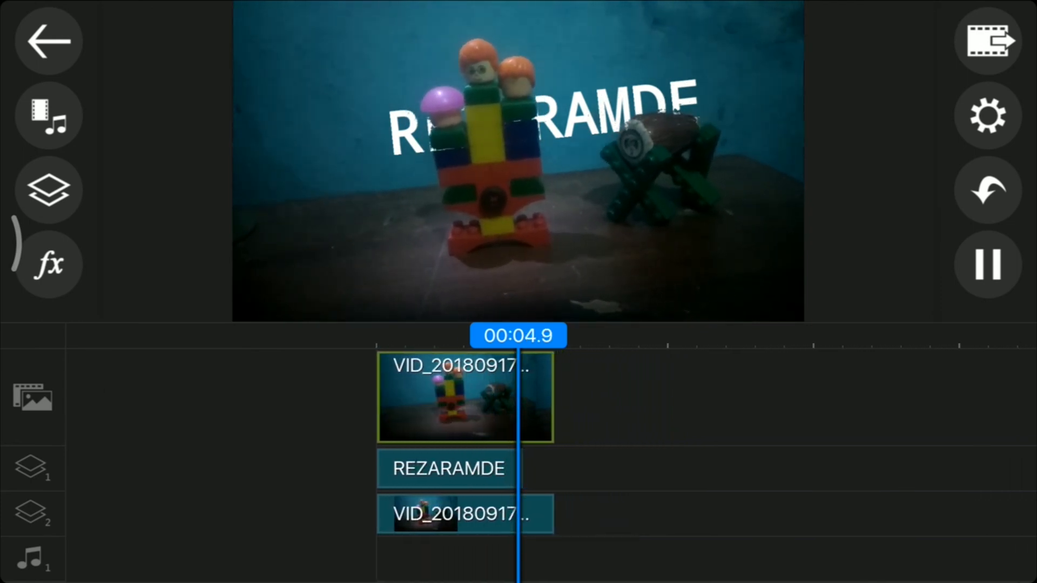
Replay the timeline from the start to review the refined text-behind-objects effect, and pause it.
{"action": "left_click", "coordinate": [988, 264]}
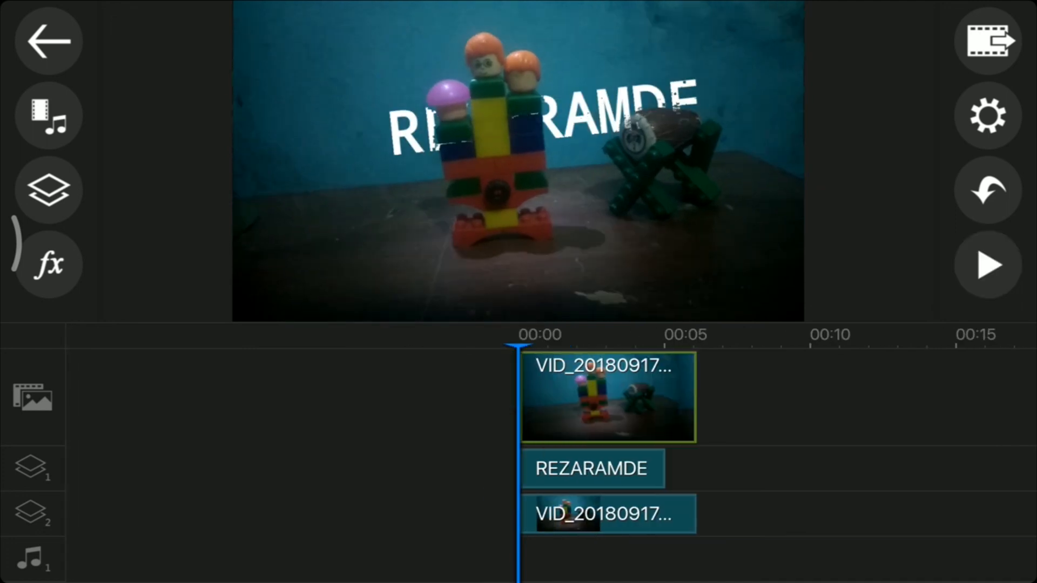
{"action": "left_click", "coordinate": [989, 265]}
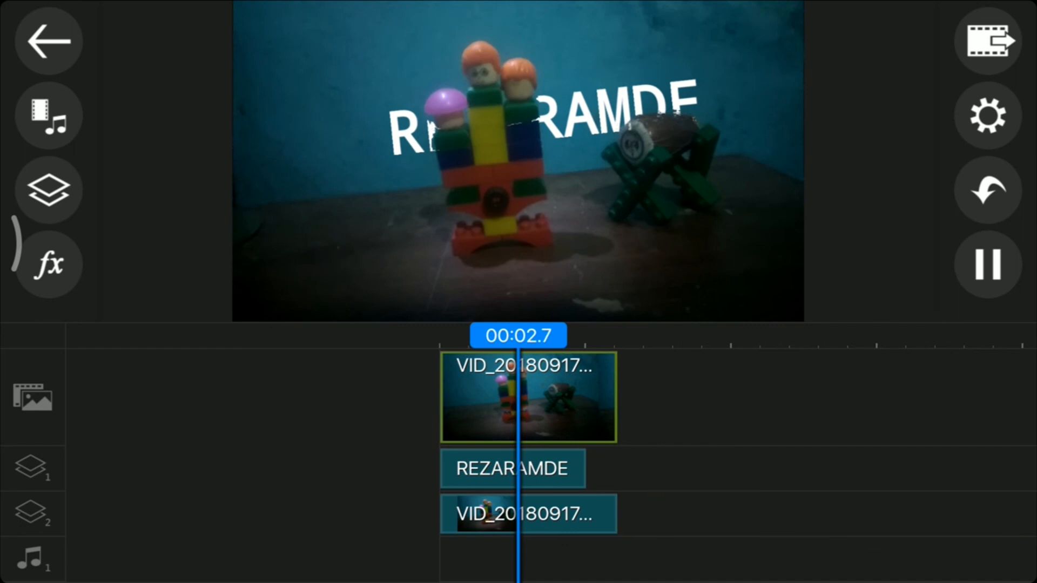
{"action": "left_click", "coordinate": [988, 265]}
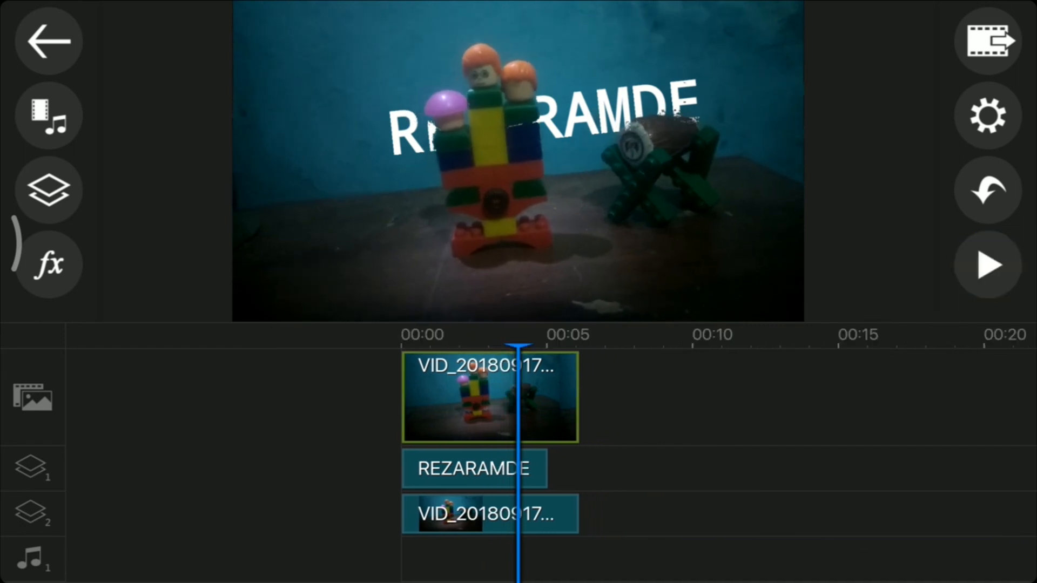
{"action": "left_click", "coordinate": [49, 190]}
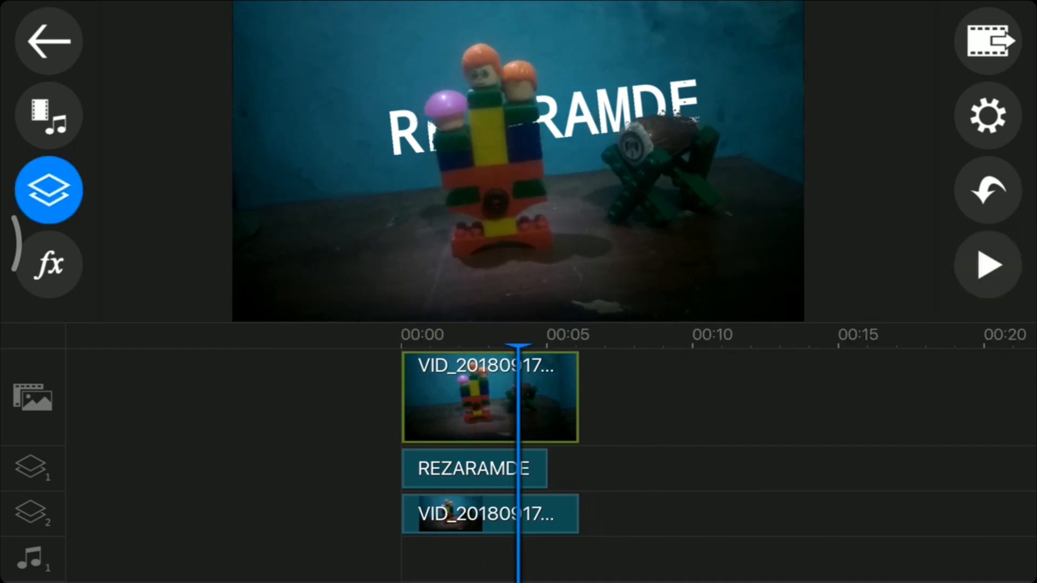
{"action": "left_click", "coordinate": [48, 190]}
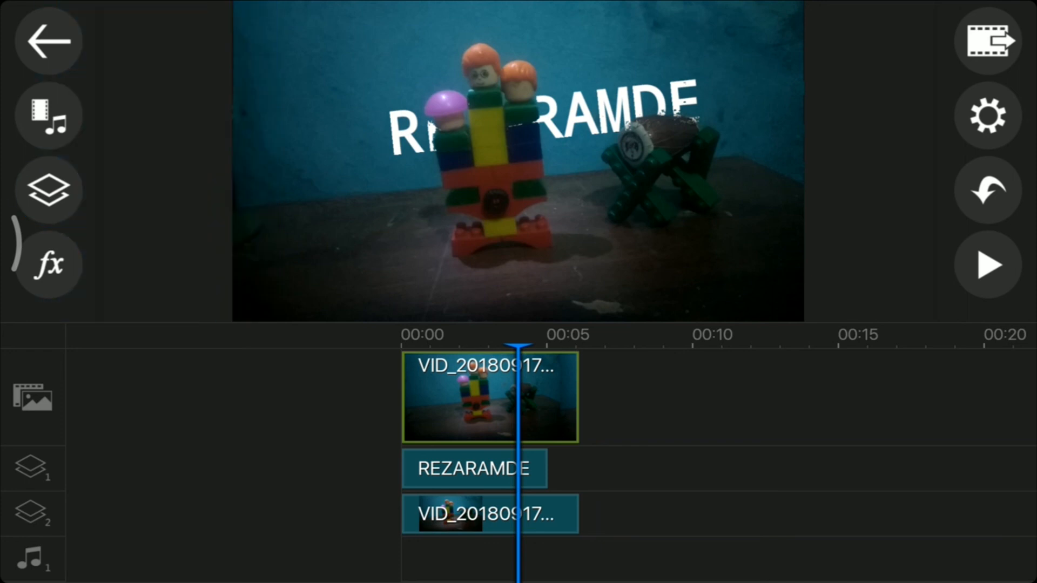